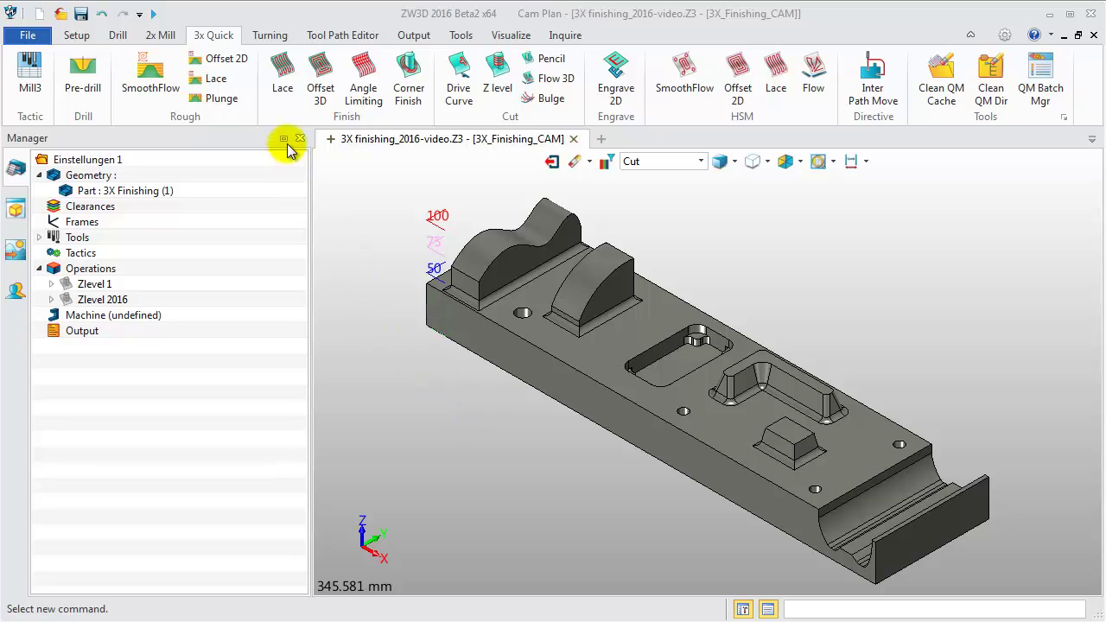
Create a Lace finish operation and assign the part 3X Finishing (1) as its feature
left_click(282, 86)
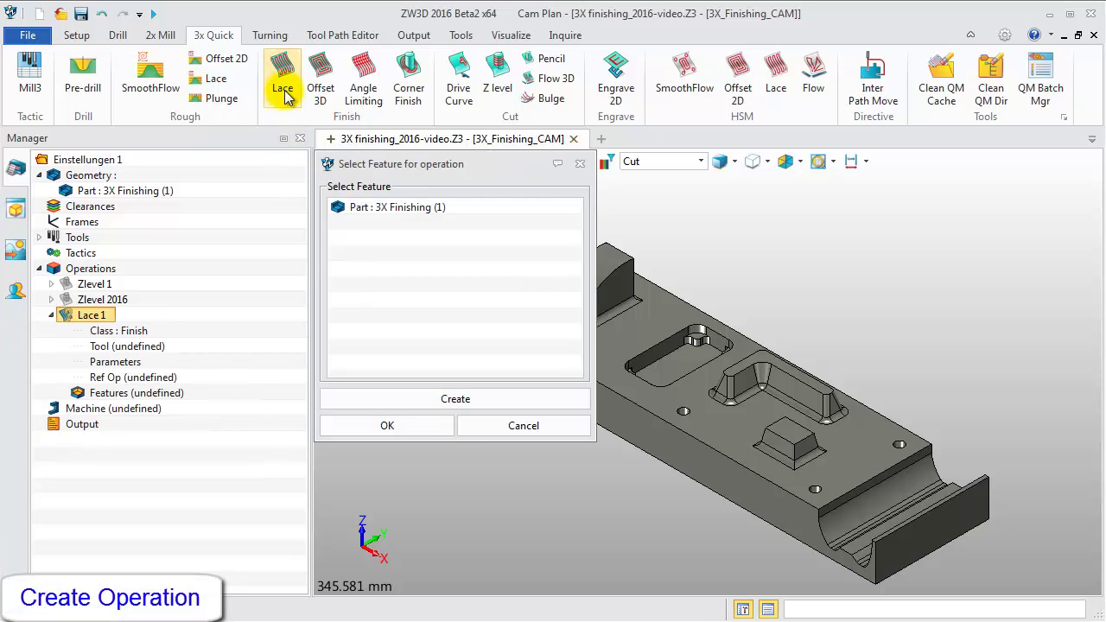
left_click(347, 208)
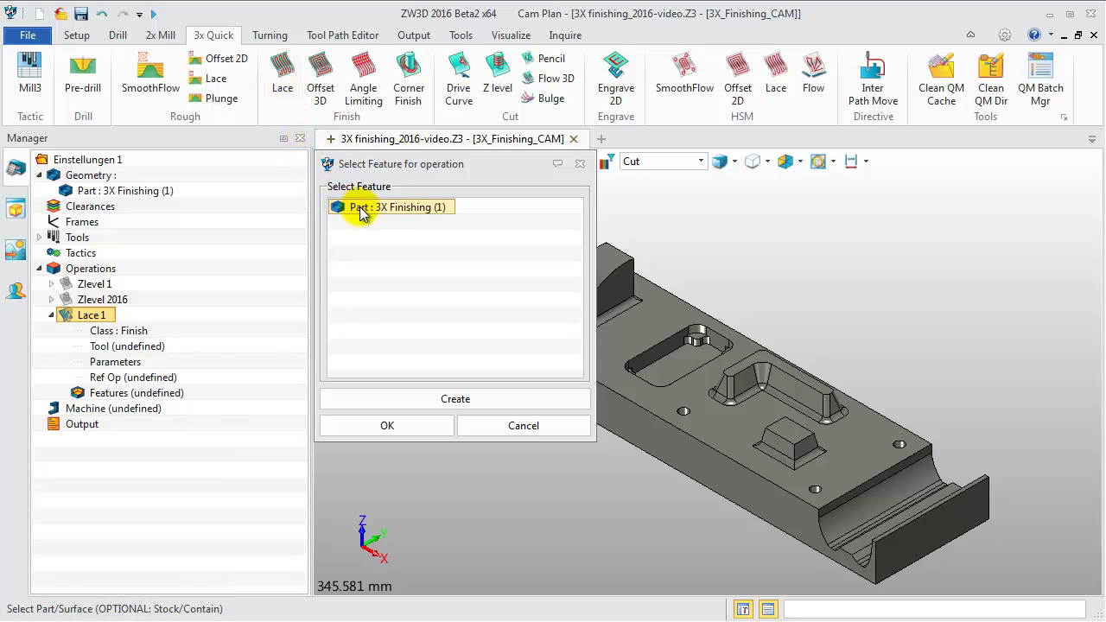
left_click(361, 210)
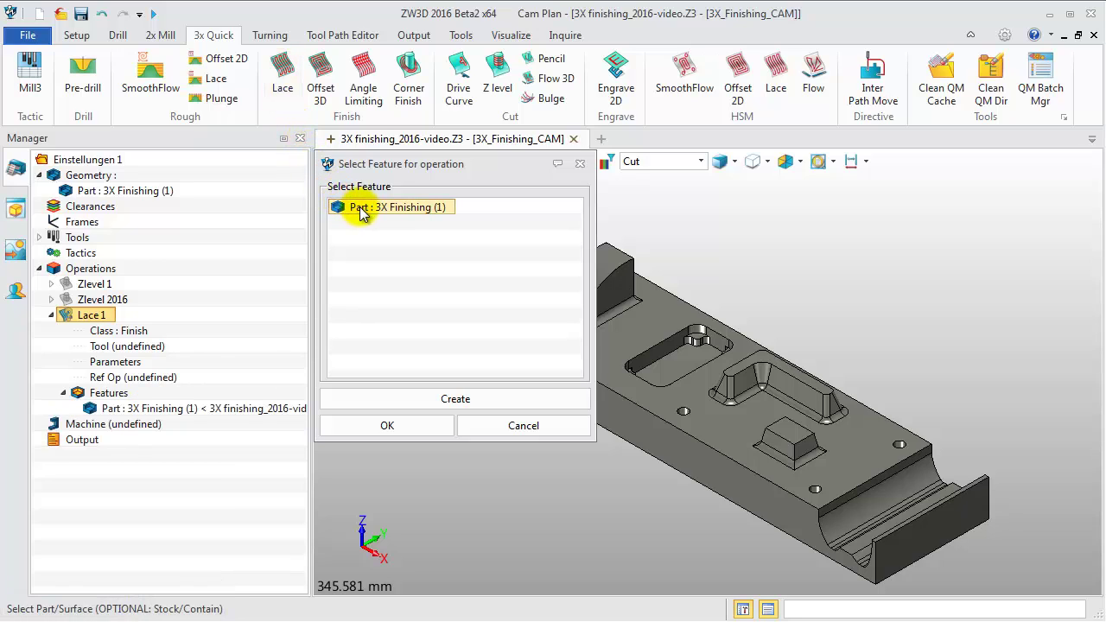
Create a Contain profile feature from the four edges bounding the wavy block's top surface and add it to the Lace operation
left_click(455, 399)
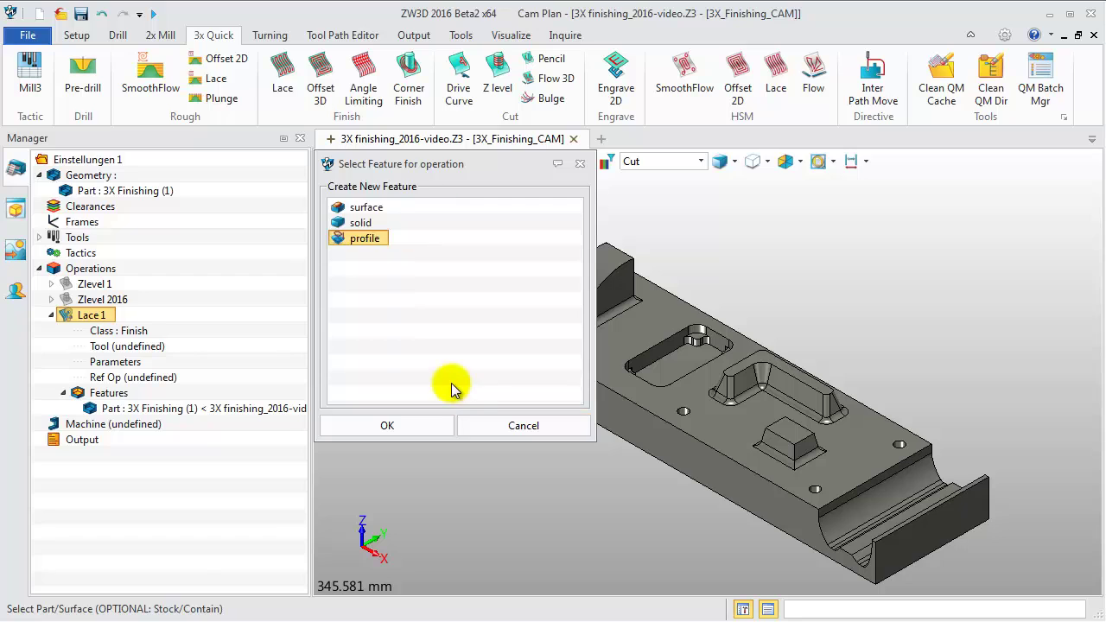
left_click(424, 429)
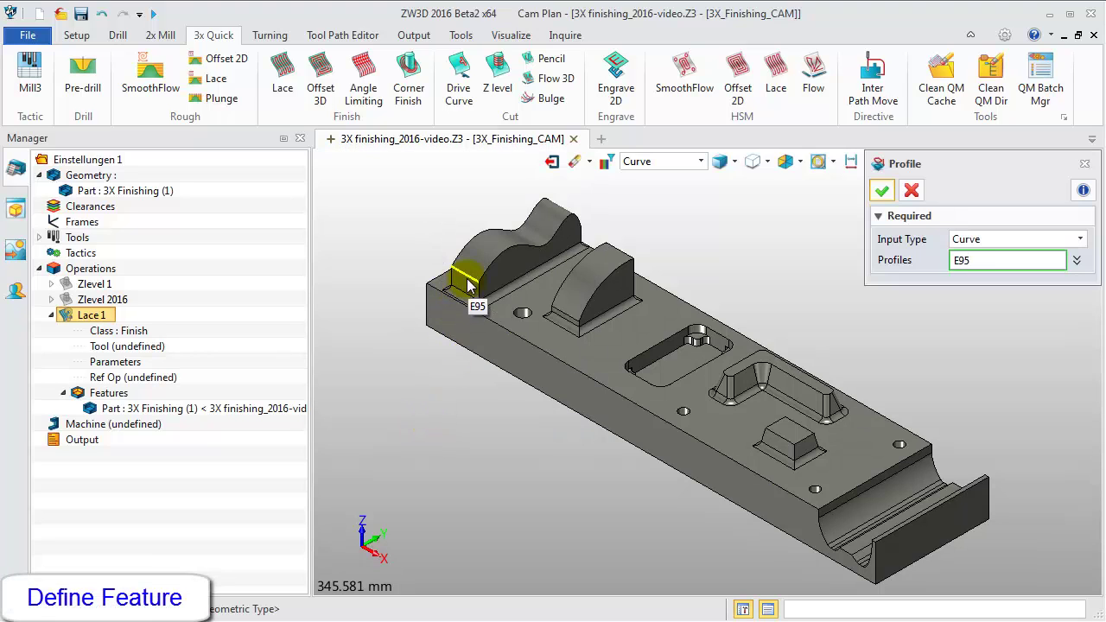
left_click(497, 273)
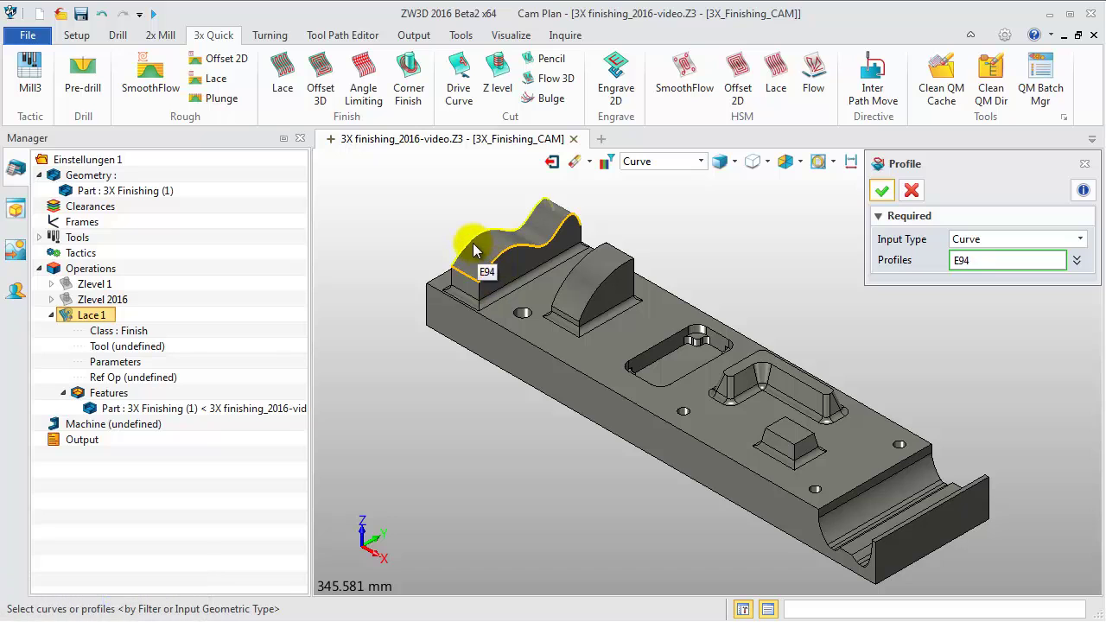
left_click(488, 255)
scroll(510, 298, "up", 5)
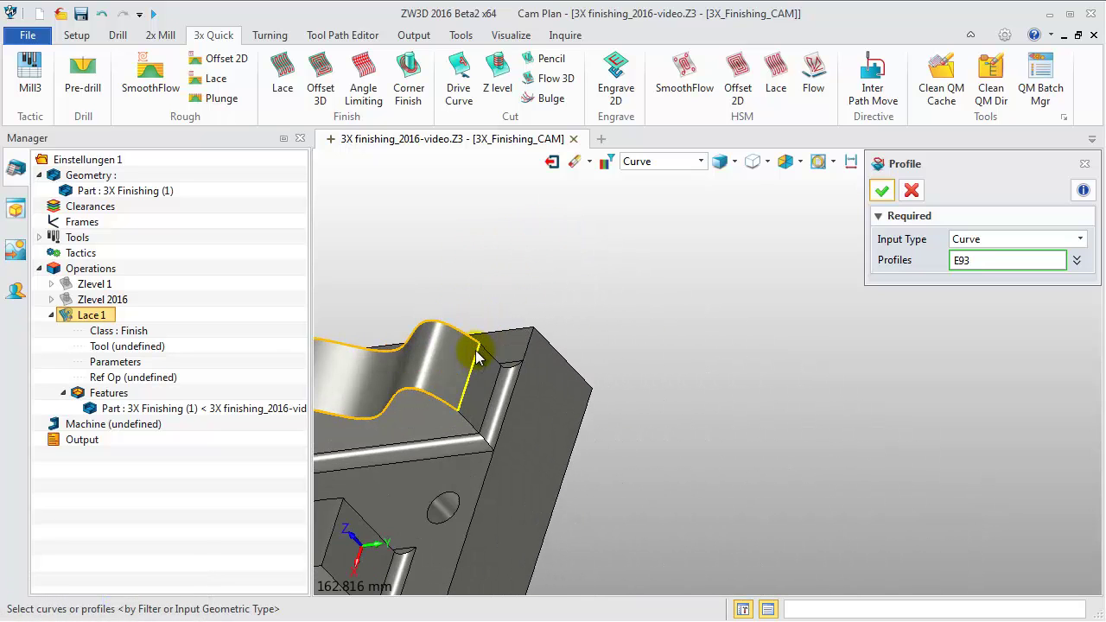
left_click(477, 359)
scroll(478, 359, "down", 5)
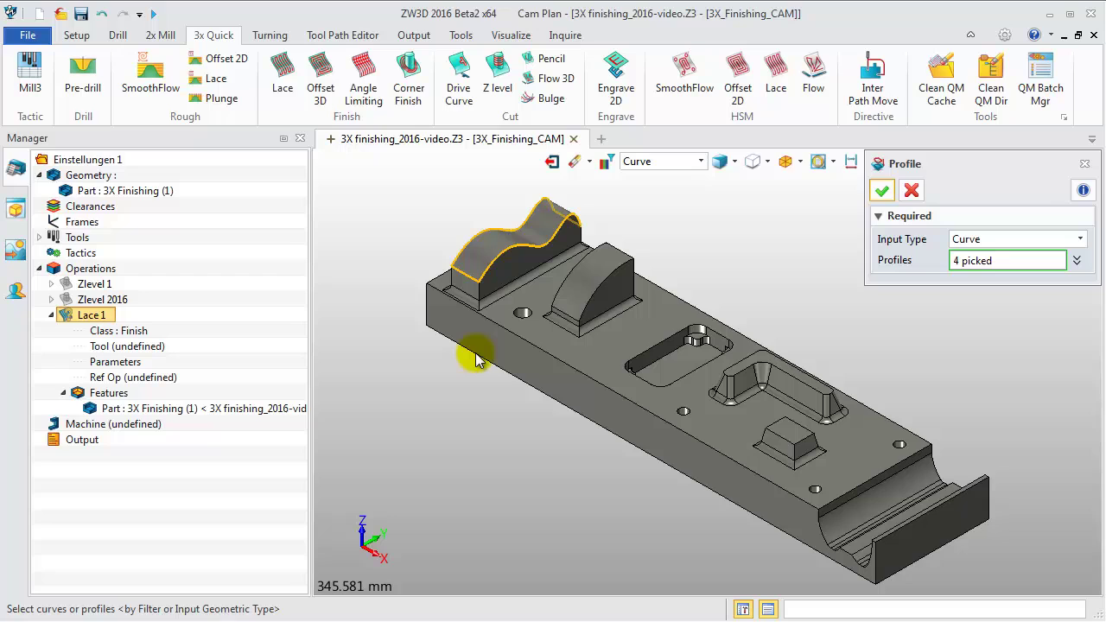
left_click(882, 190)
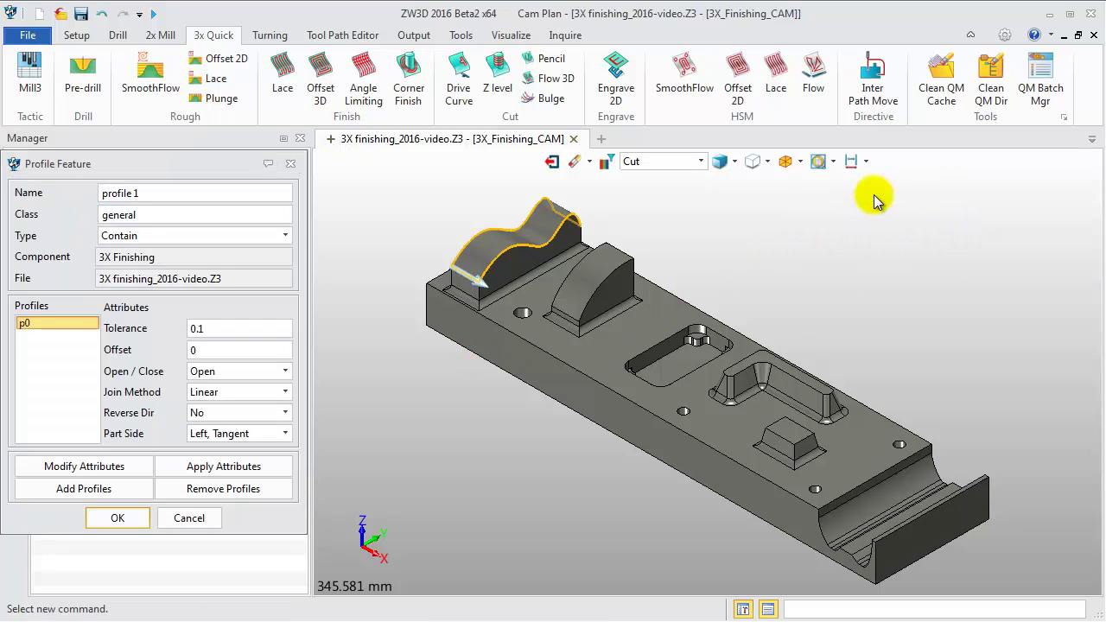
left_click(118, 518)
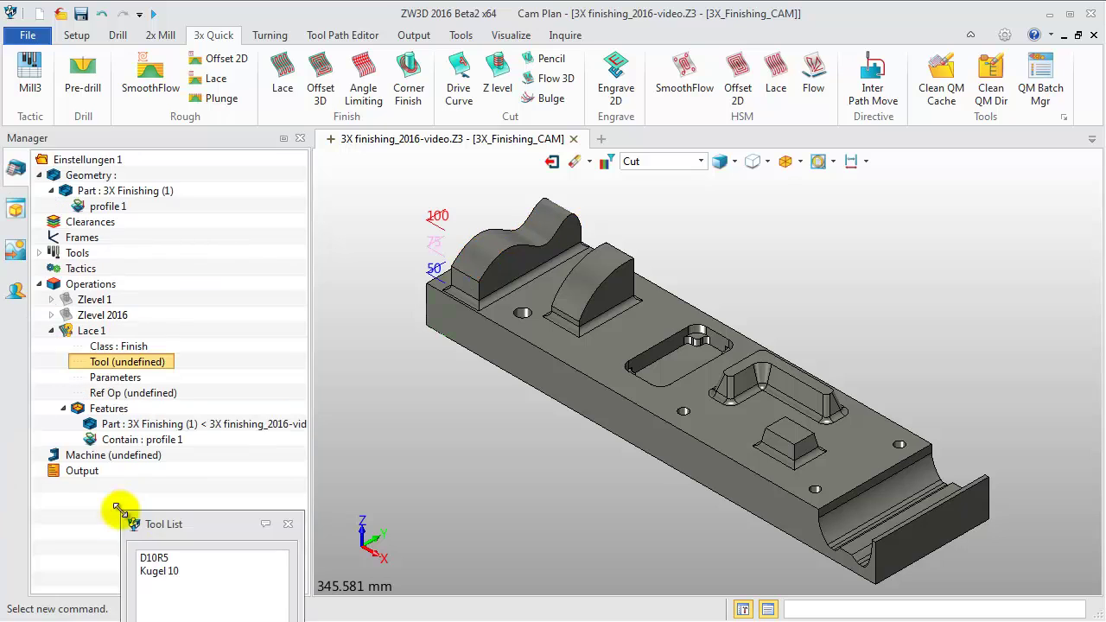
Assign the tool D10R5 to Lace 1 without calculating the operation yet
left_click_drag(118, 508, 232, 308)
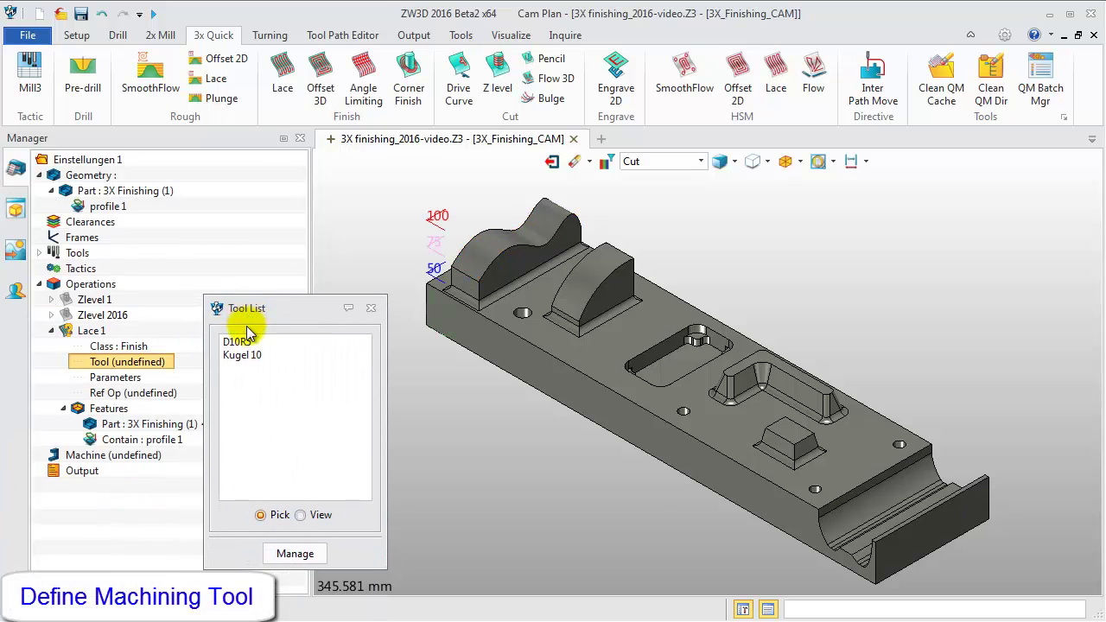
double_click(250, 346)
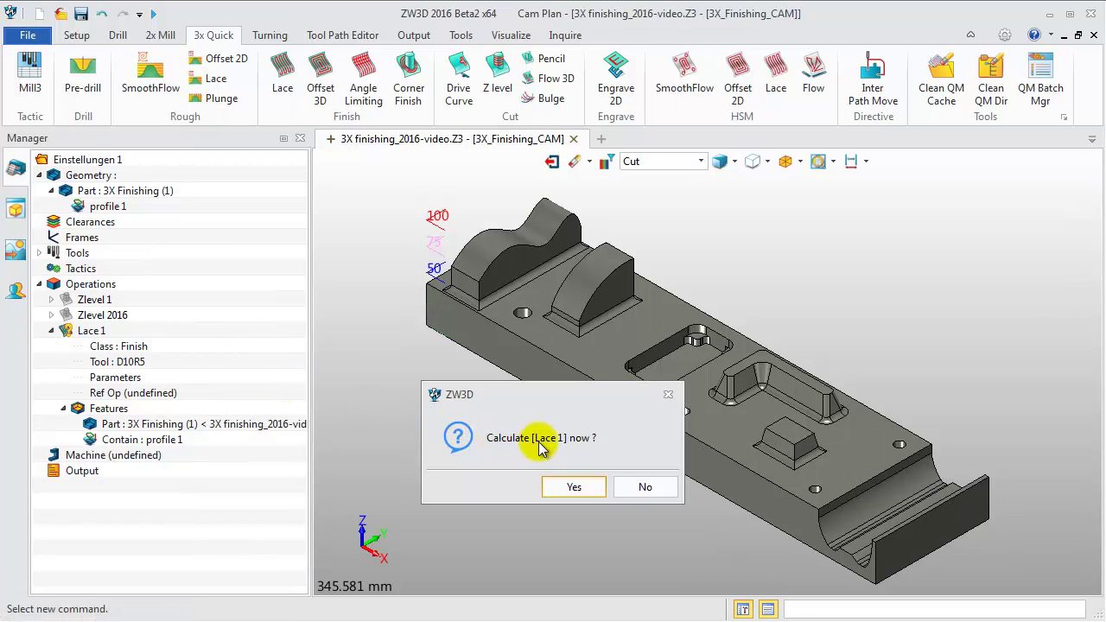
left_click(643, 486)
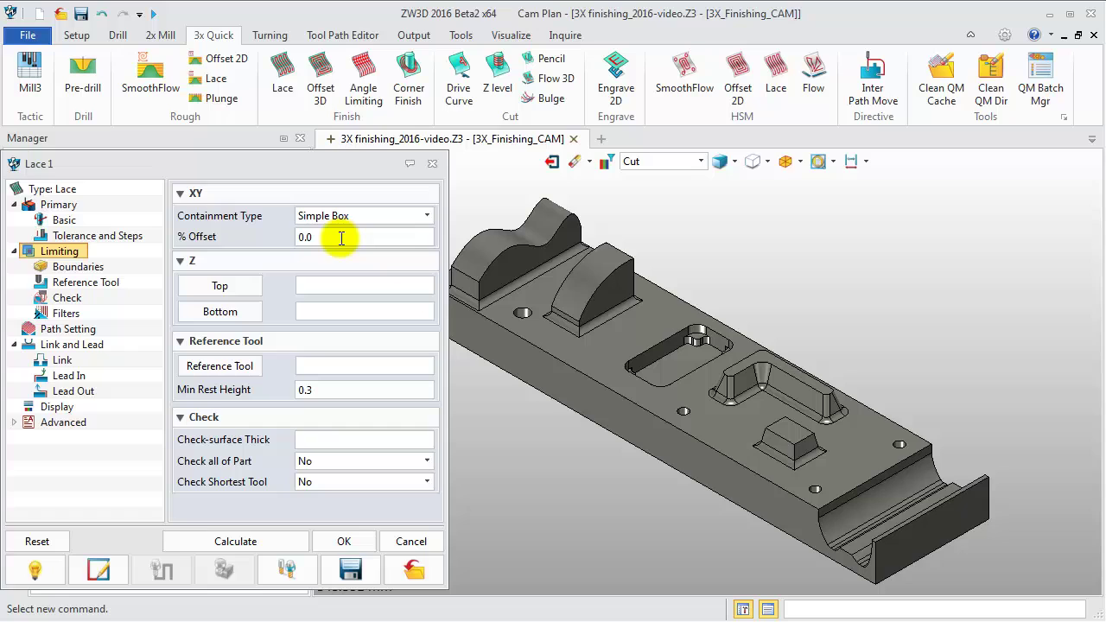
Set Lace 1's cut angle to 45, keeping the Simple Box containment type, and calculate the toolpath
mouse_move(332, 221)
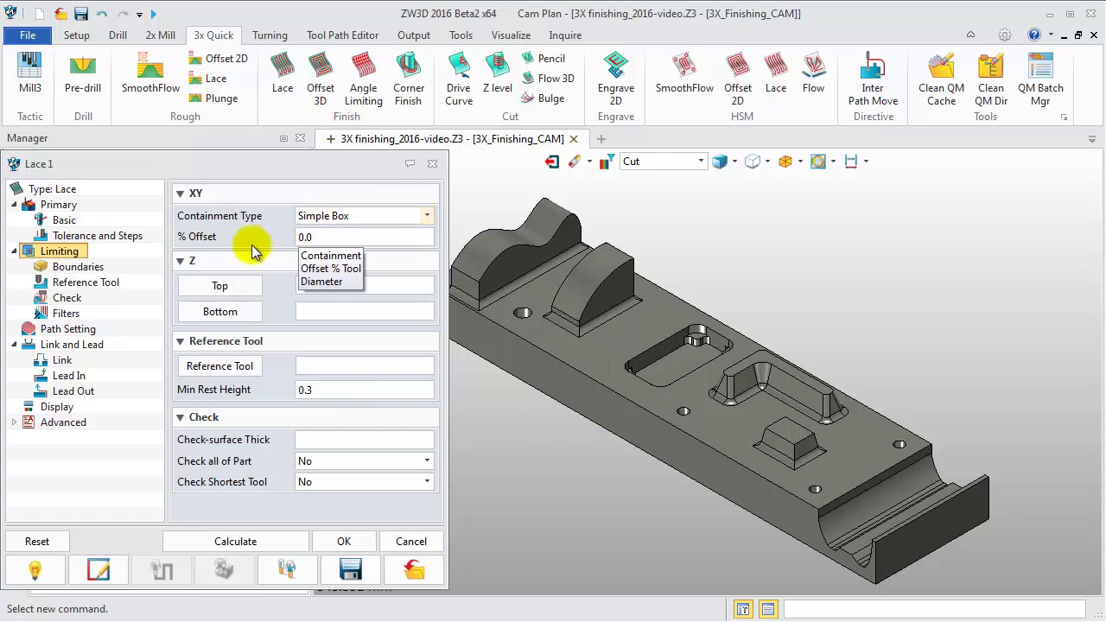
left_click(70, 329)
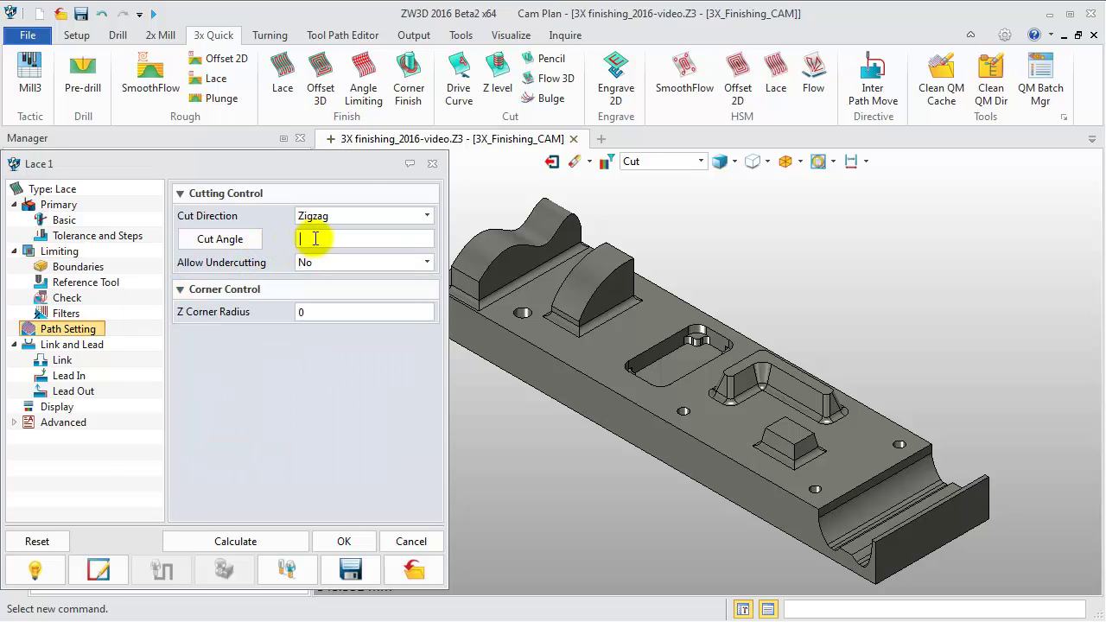
type("45")
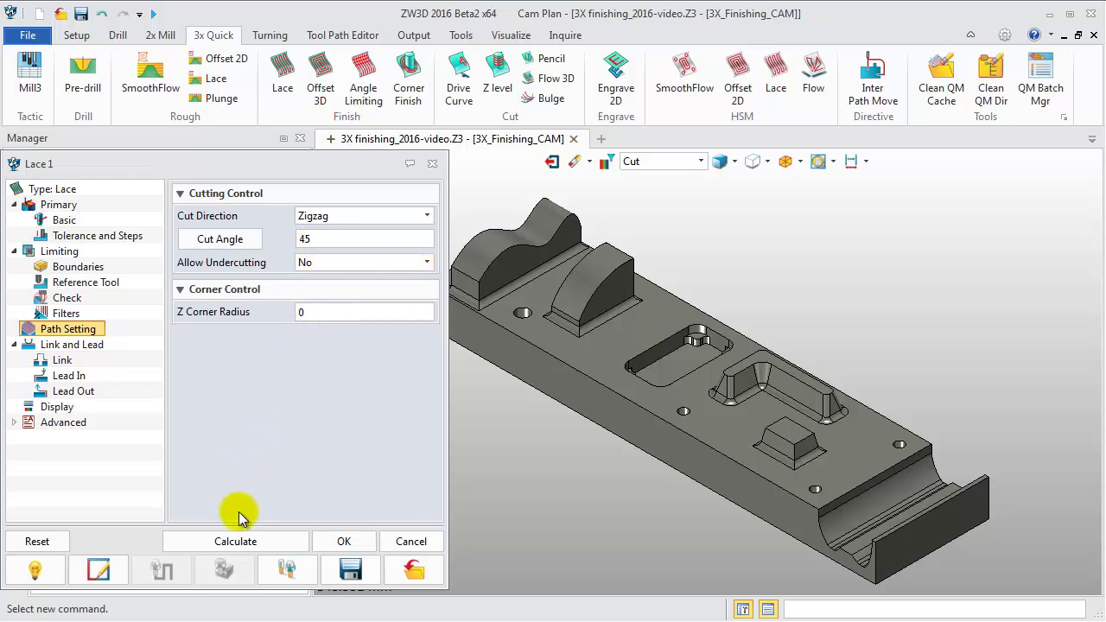
left_click(236, 542)
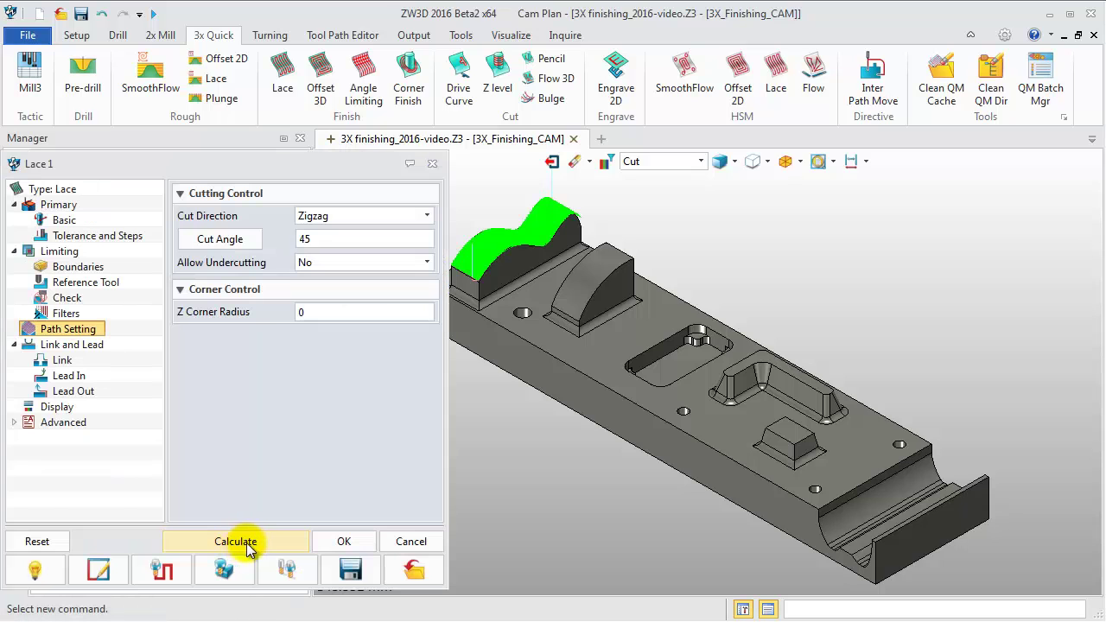
left_click(327, 549)
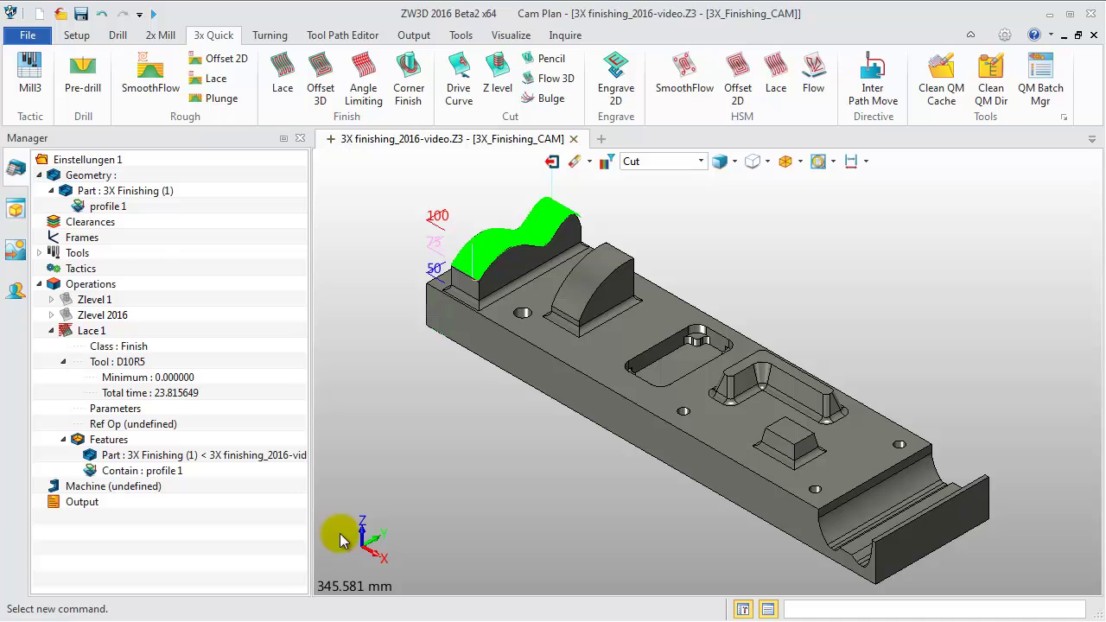
Verify the Lace 1 toolpath in side view by placing the tool at its end beside the wavy surface's steep slope
scroll(341, 536, "up", 3)
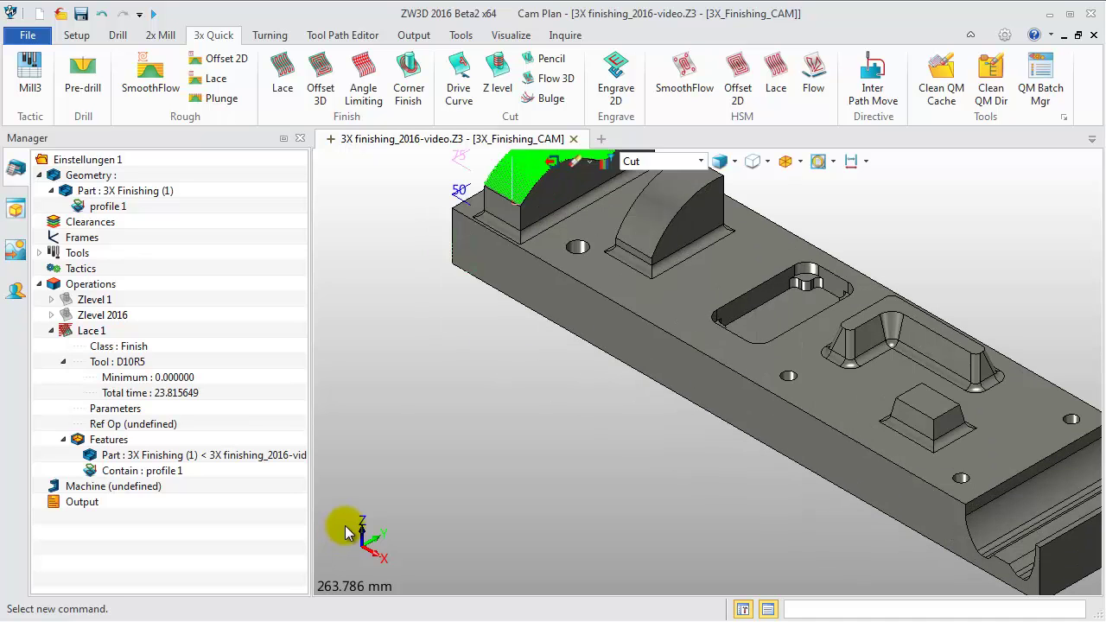
scroll(443, 373, "down", 2)
scroll(467, 355, "up", 5)
middle_click_drag(498, 324, 481, 365)
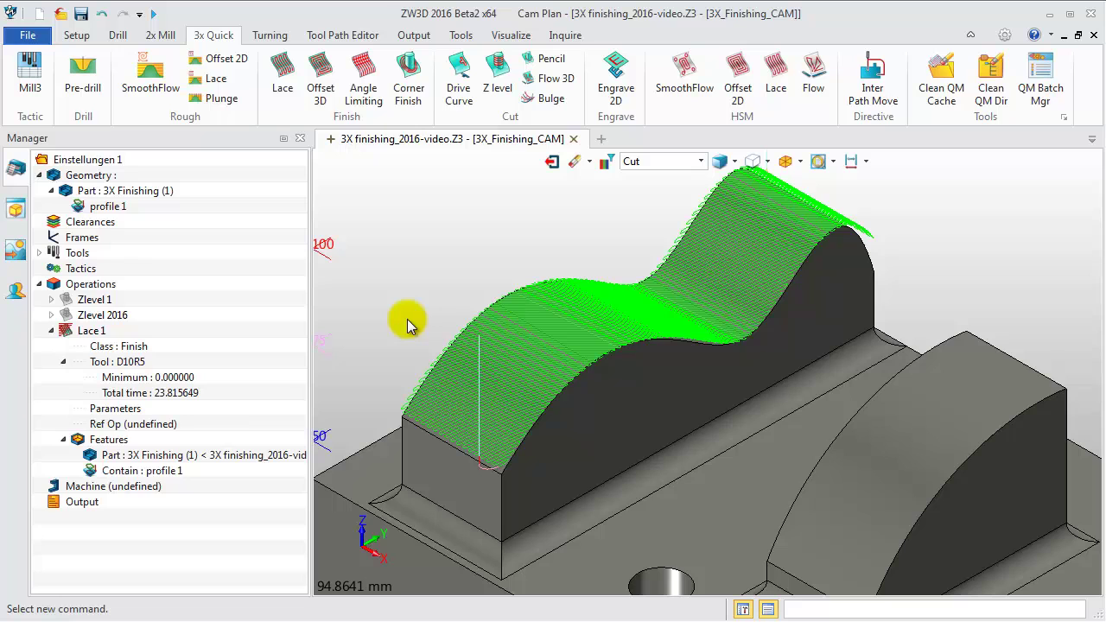
key("ctrl+Left")
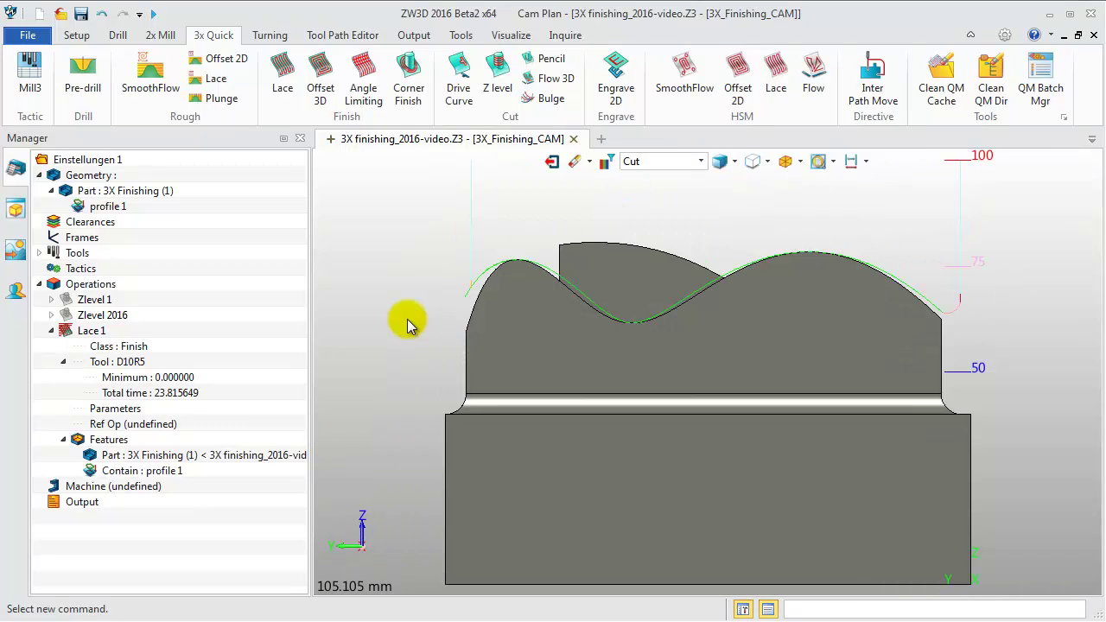
right_click(98, 330)
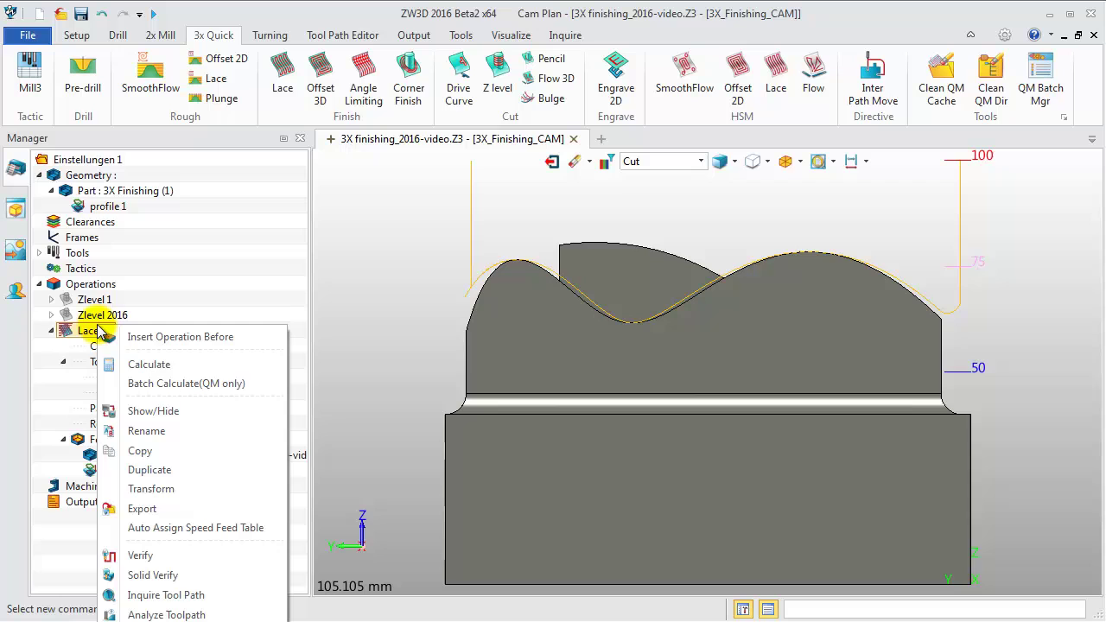
left_click(140, 556)
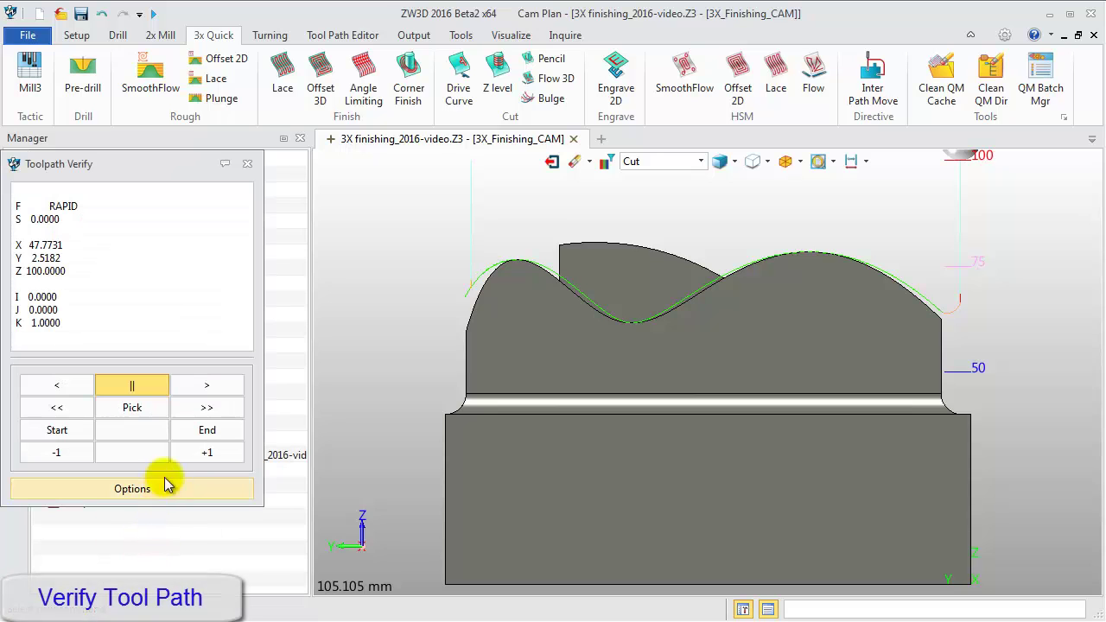
left_click(143, 409)
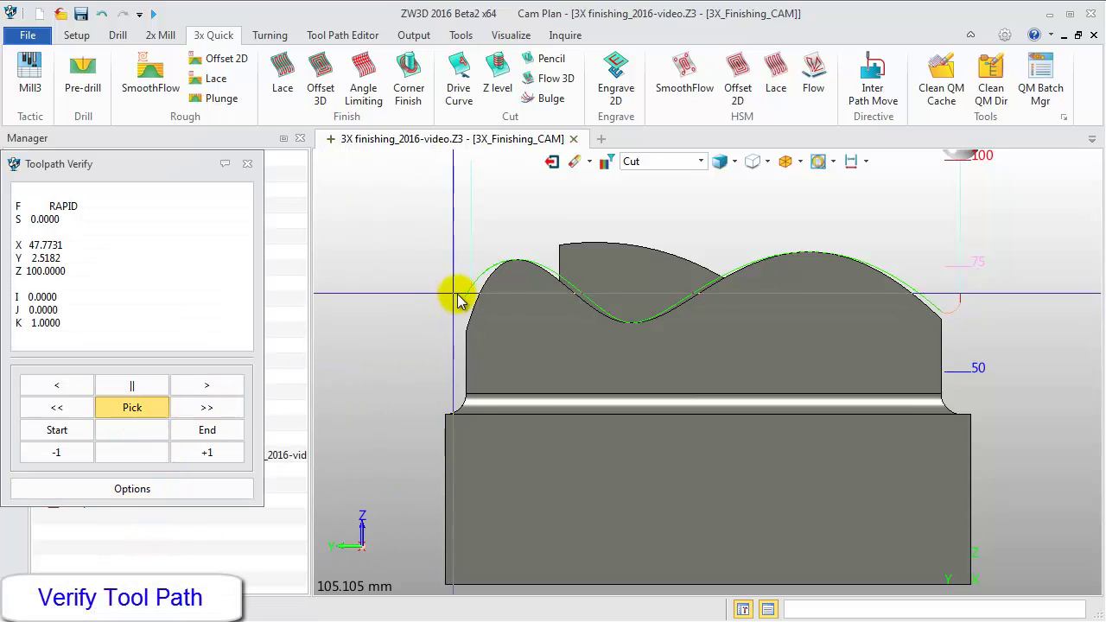
left_click(463, 295)
scroll(464, 302, "up", 2)
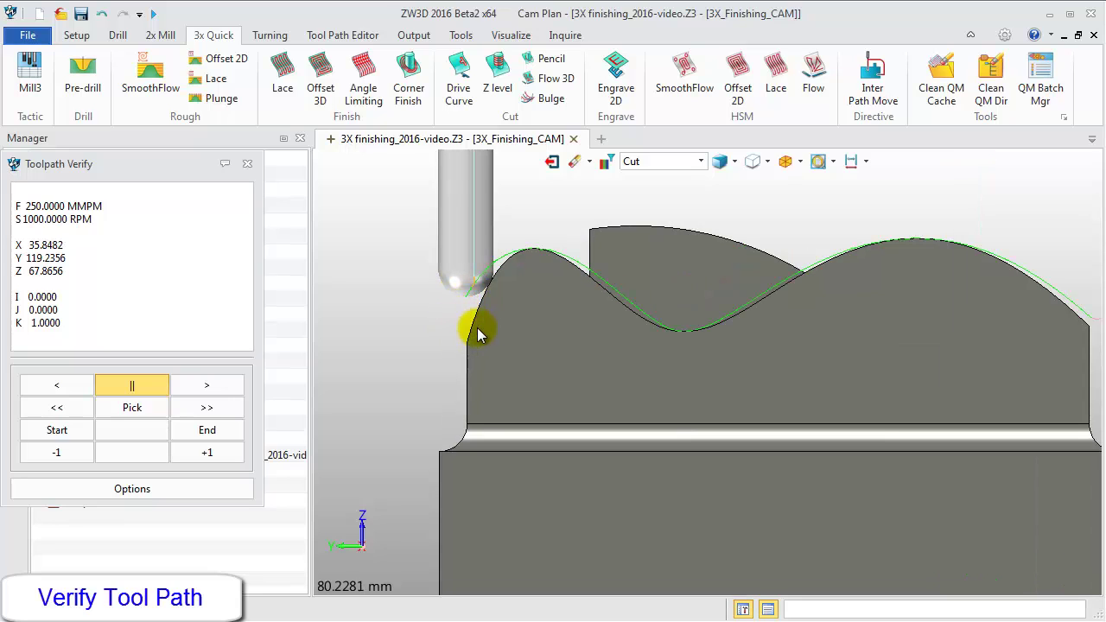
scroll(466, 315, "down", 1)
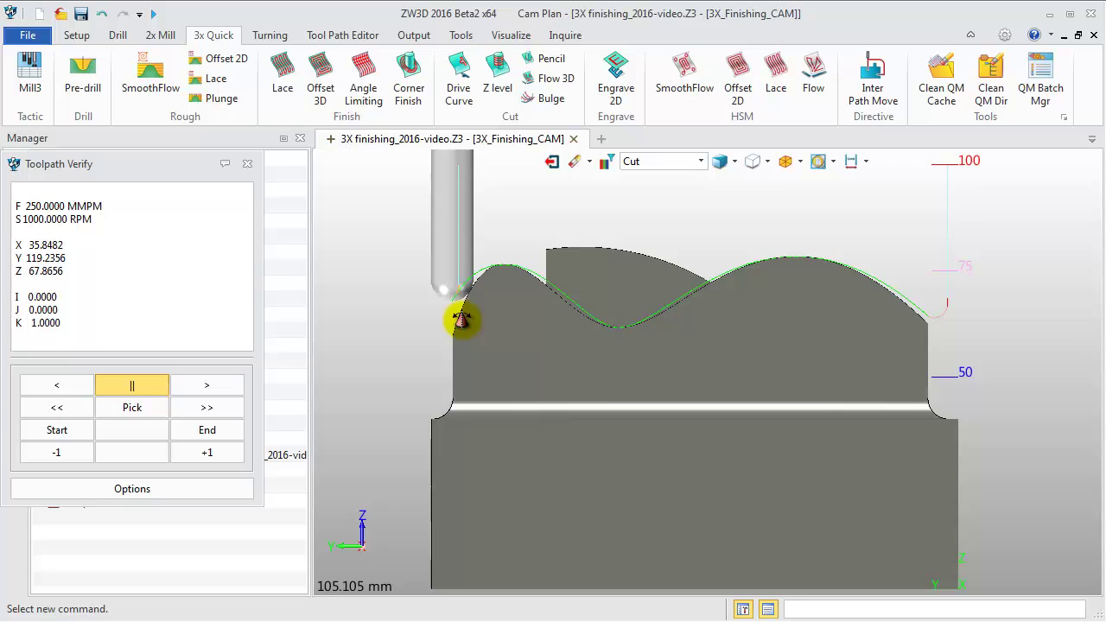
Check the tool position at the opposite end of the wavy surface and close the toolpath verification
left_click(132, 407)
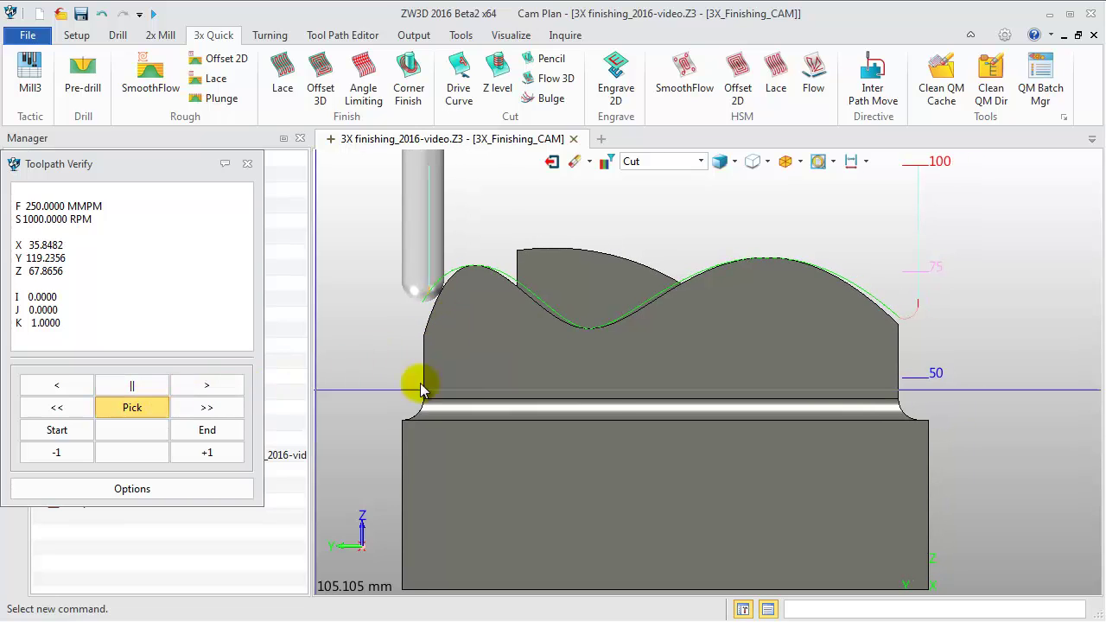
left_click(901, 315)
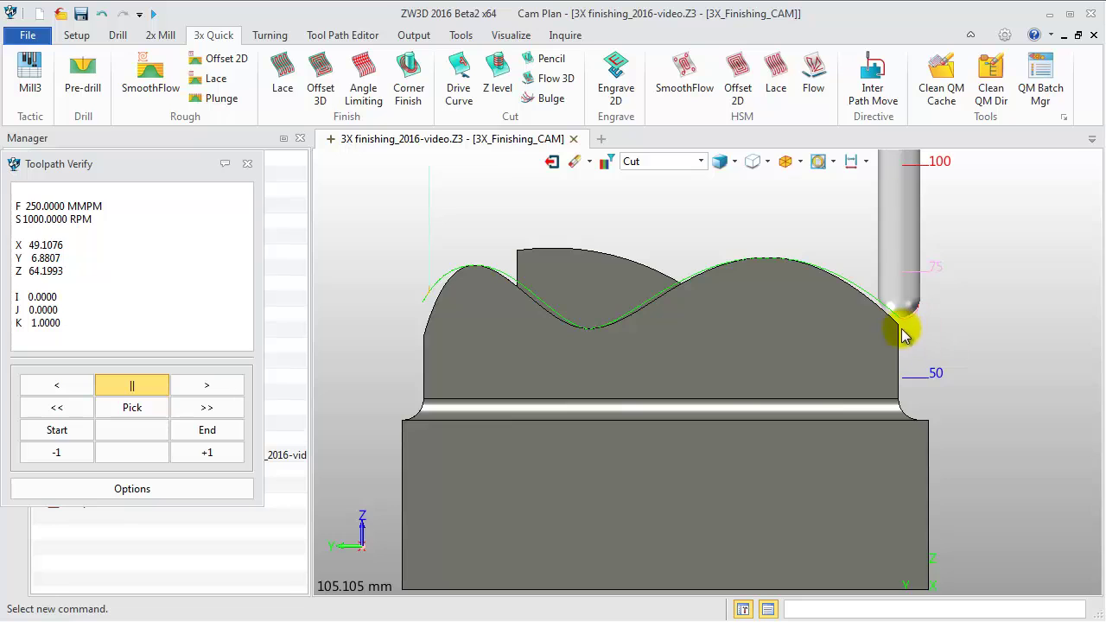
left_click(246, 164)
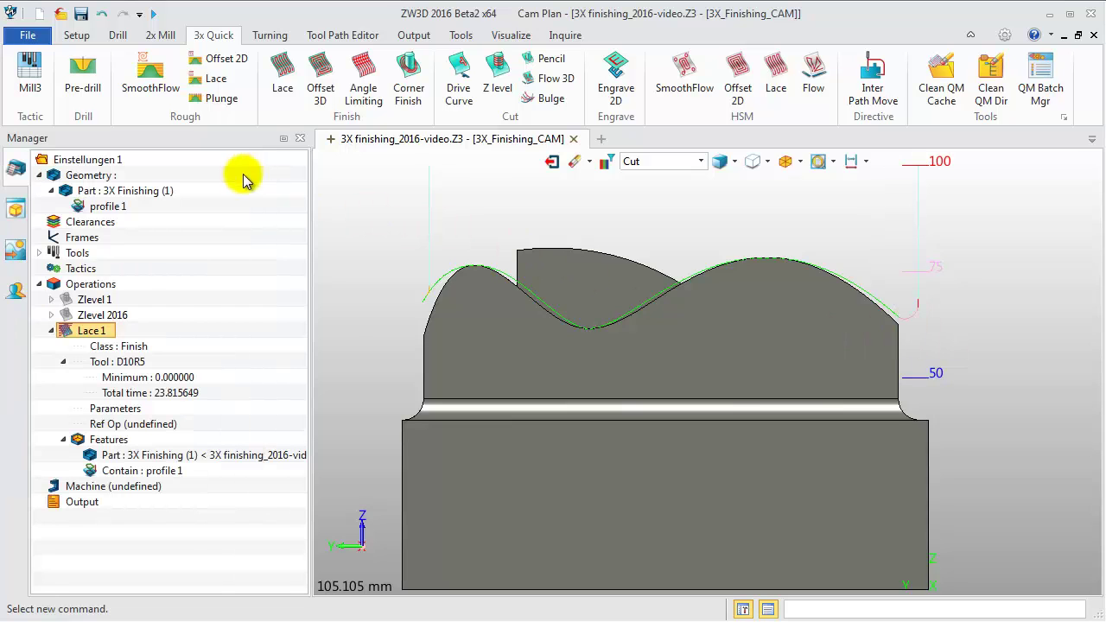
Hide the Lace 1 toolpath and duplicate the Lace 1 operation
right_click(69, 331)
left_click(160, 476)
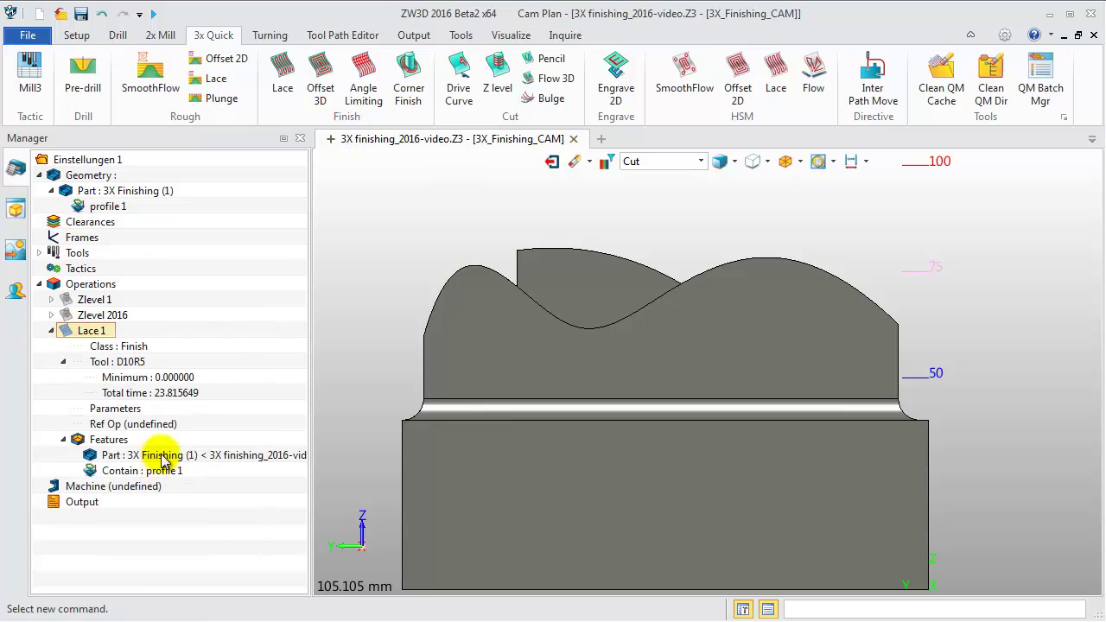
scroll(173, 389, "down", 1)
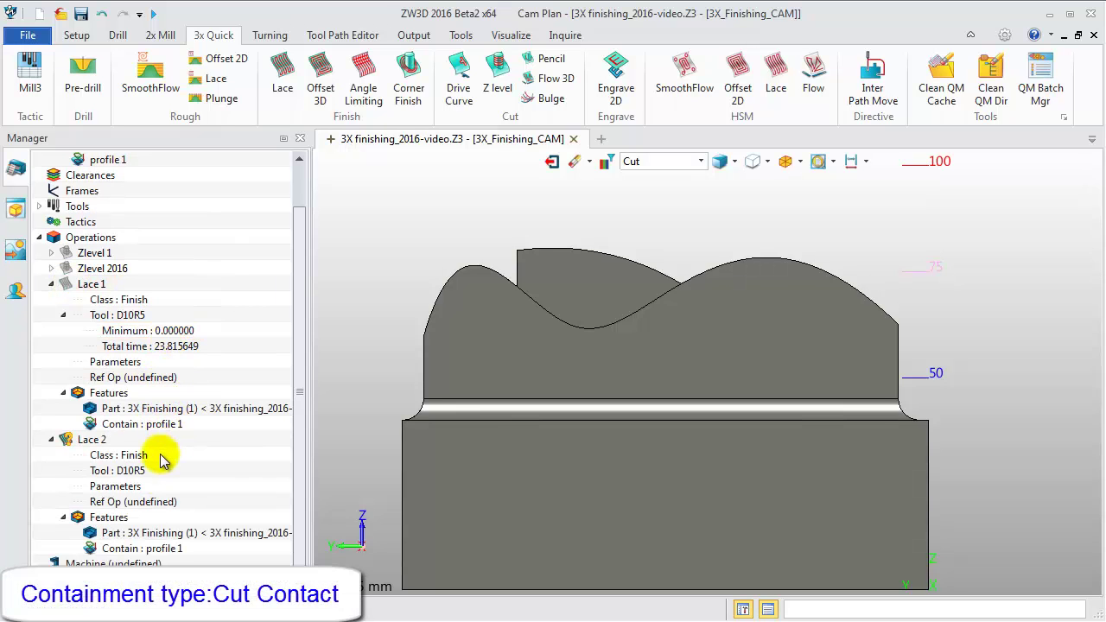
Set the containment type of the Lace 2 operation to Cut Contact in its limiting parameters
double_click(131, 487)
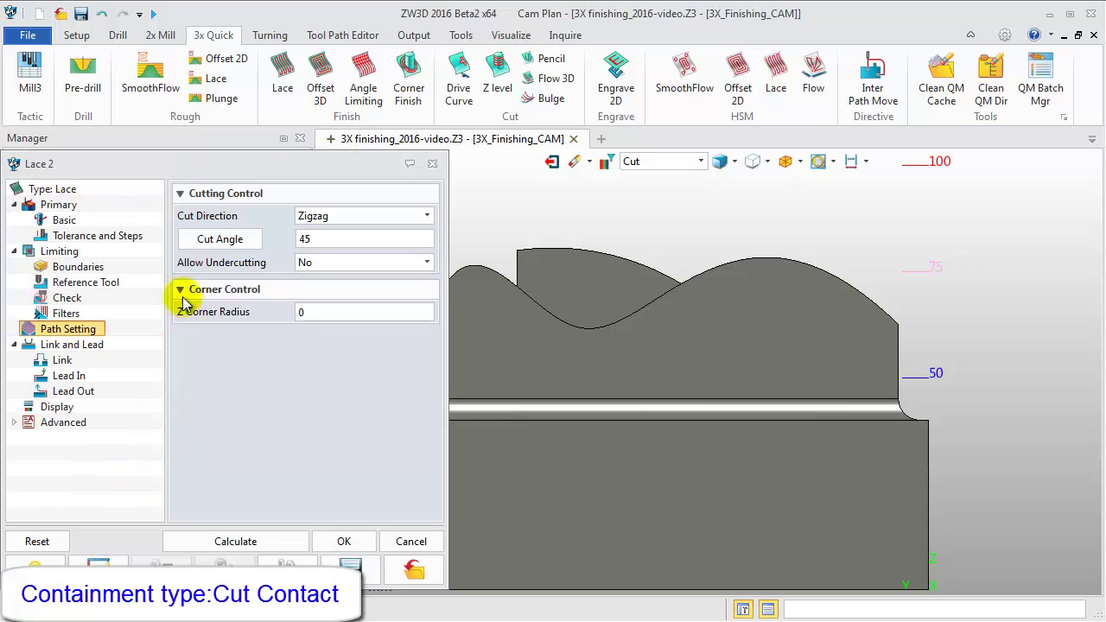
left_click(61, 251)
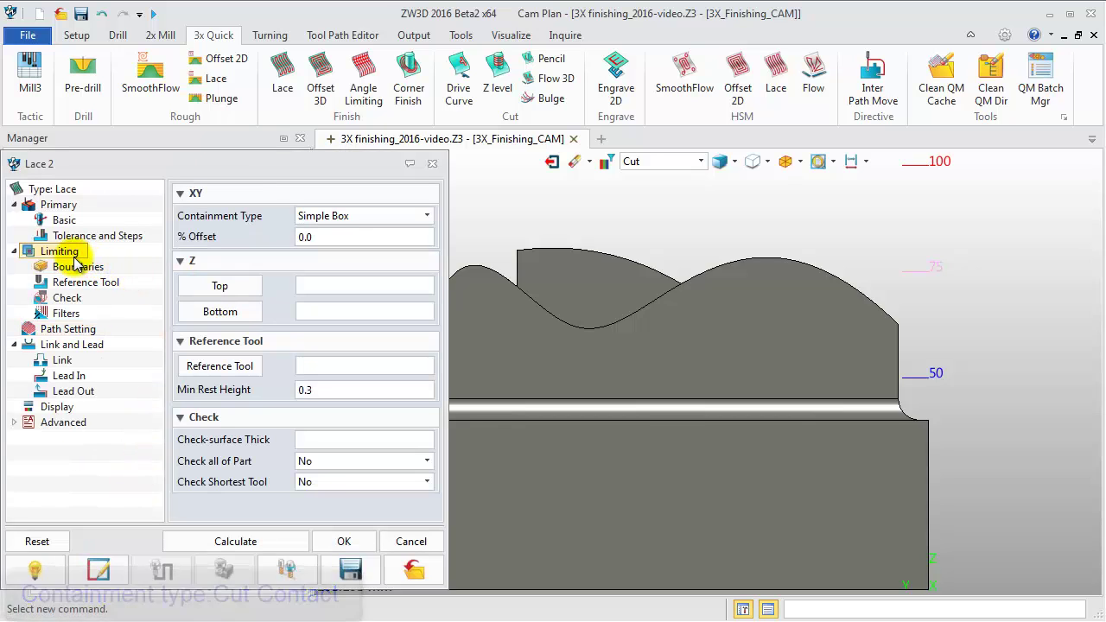
left_click(380, 217)
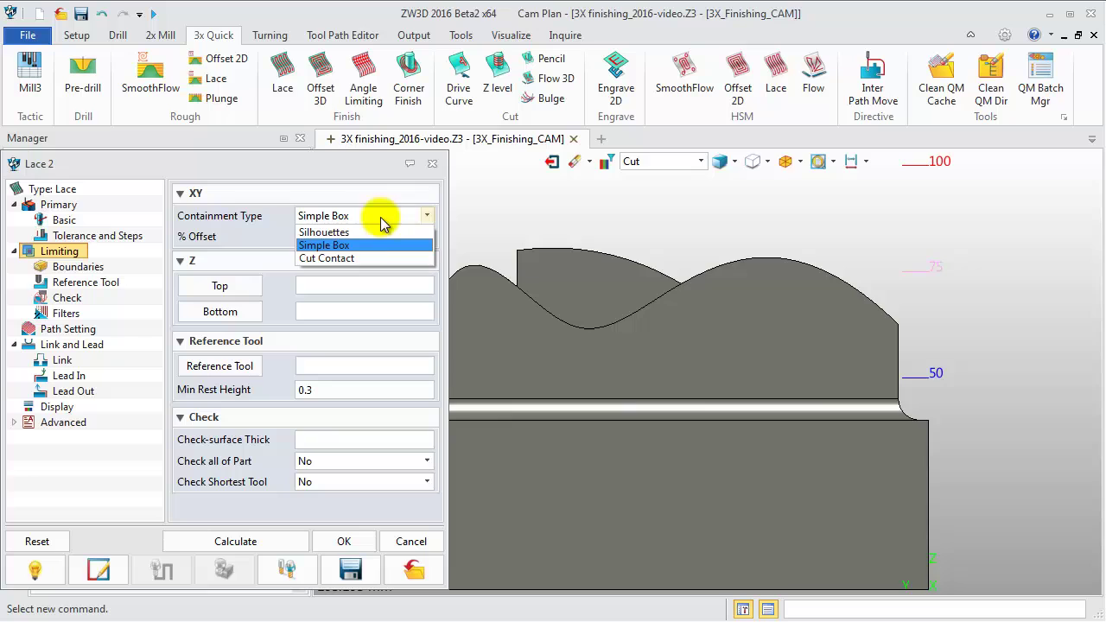
left_click(369, 259)
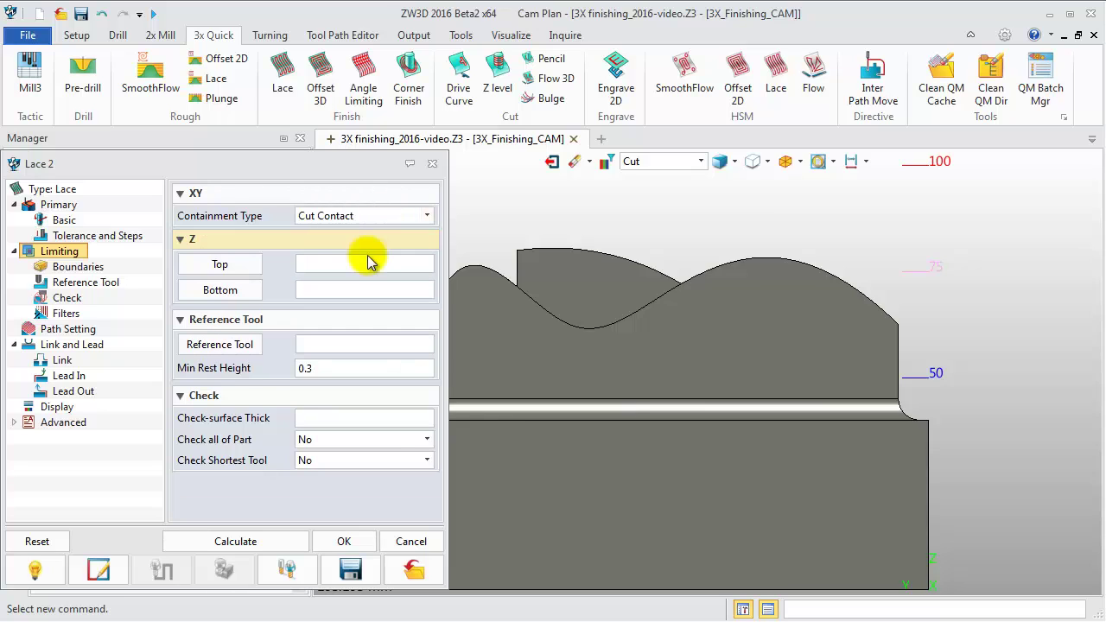
Calculate the Lace 2 toolpath with the Cut Contact containment and accept the operation's parameters
left_click(261, 541)
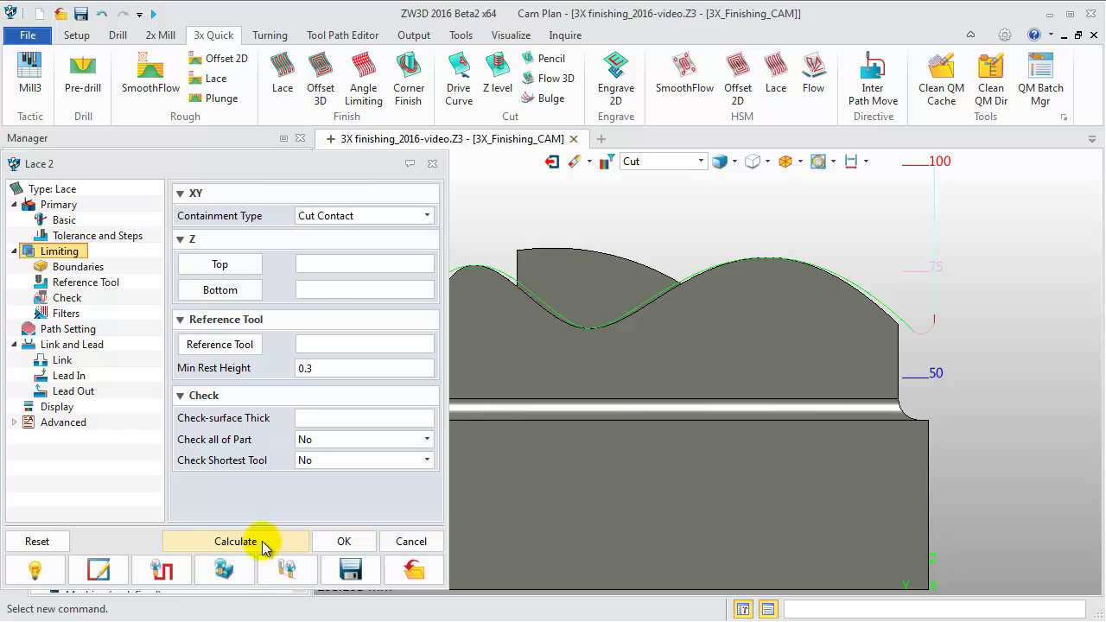
left_click(342, 542)
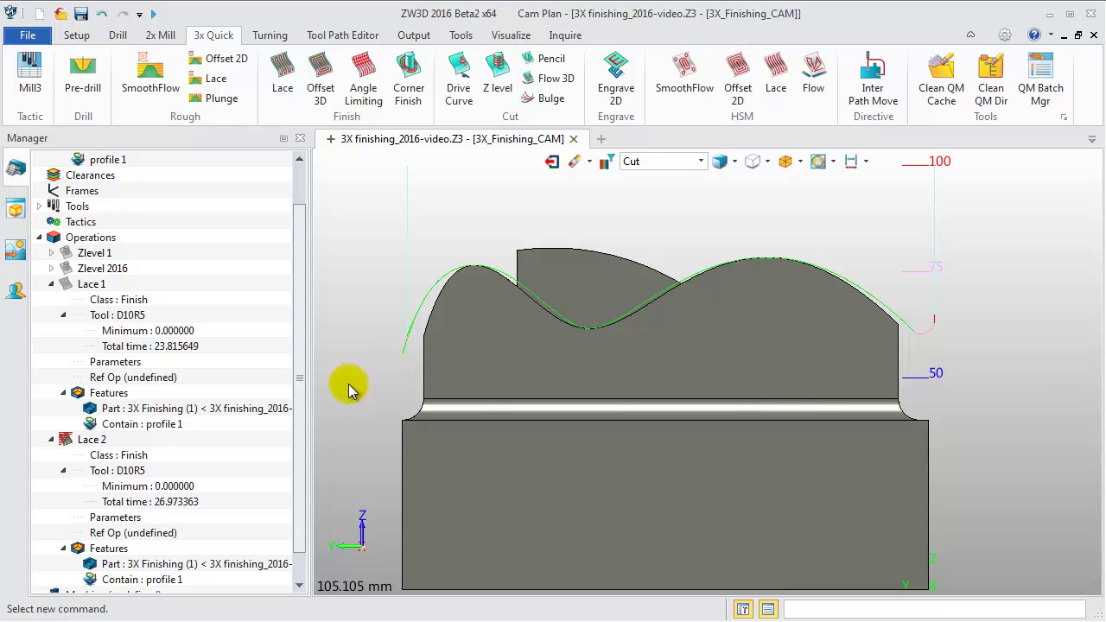
Verify the Lace 2 toolpath by placing the tool at its end beside the steep slope and at the opposite end
right_click(100, 445)
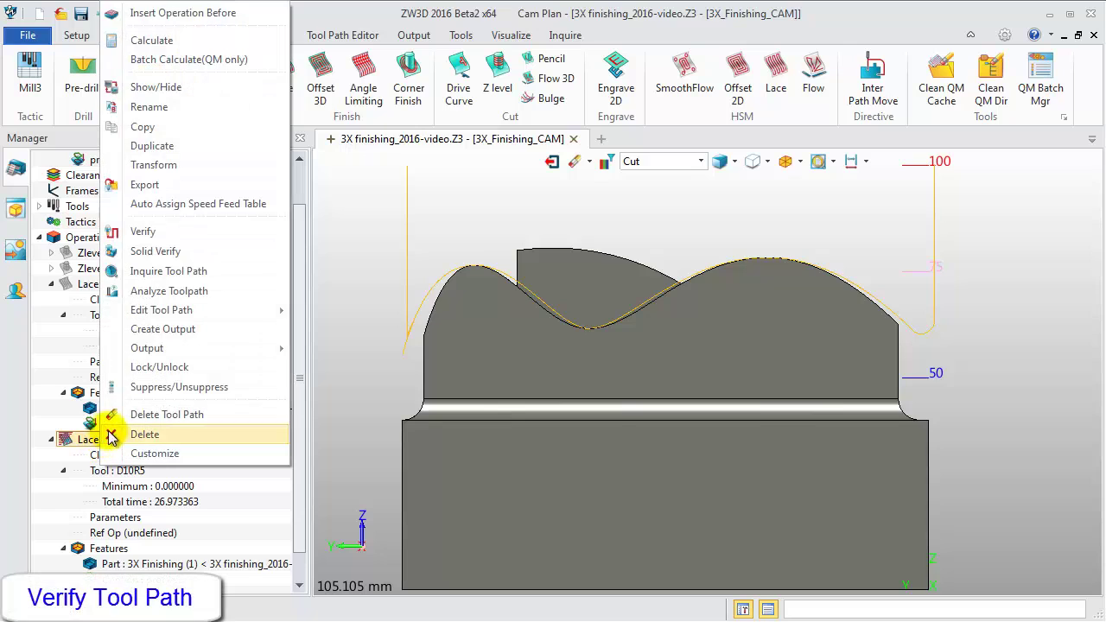
left_click(148, 234)
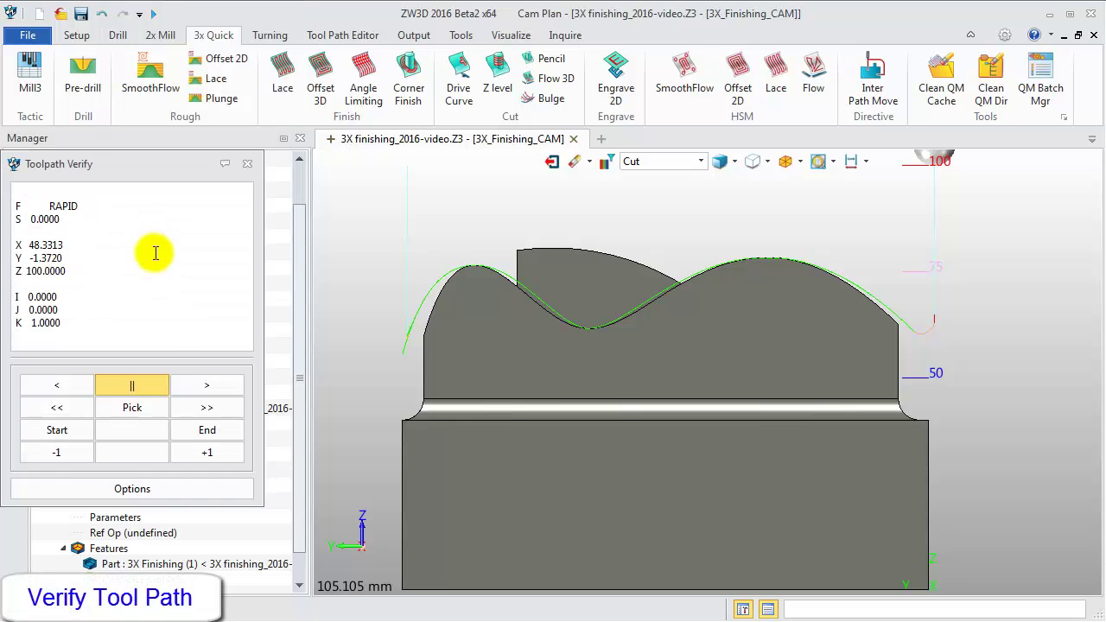
left_click(132, 407)
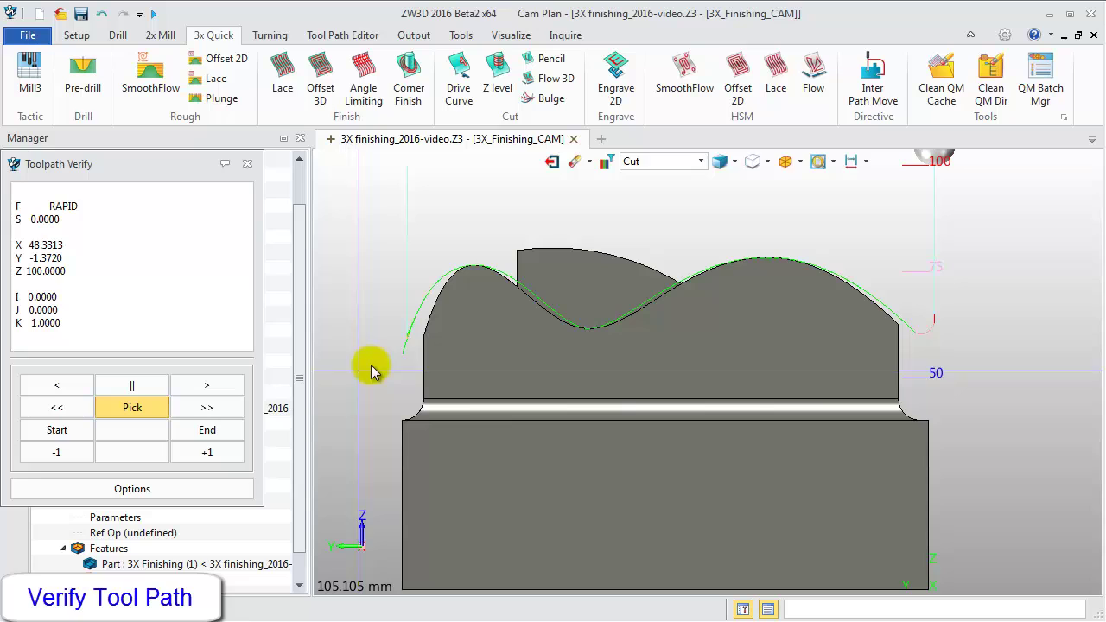
left_click(403, 361)
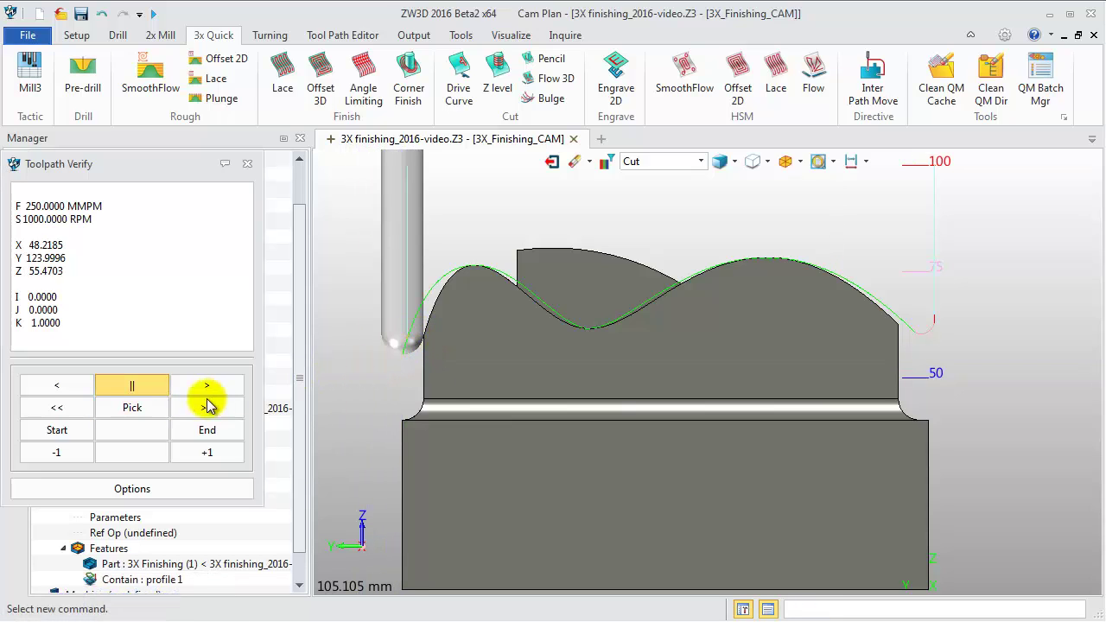
left_click(149, 407)
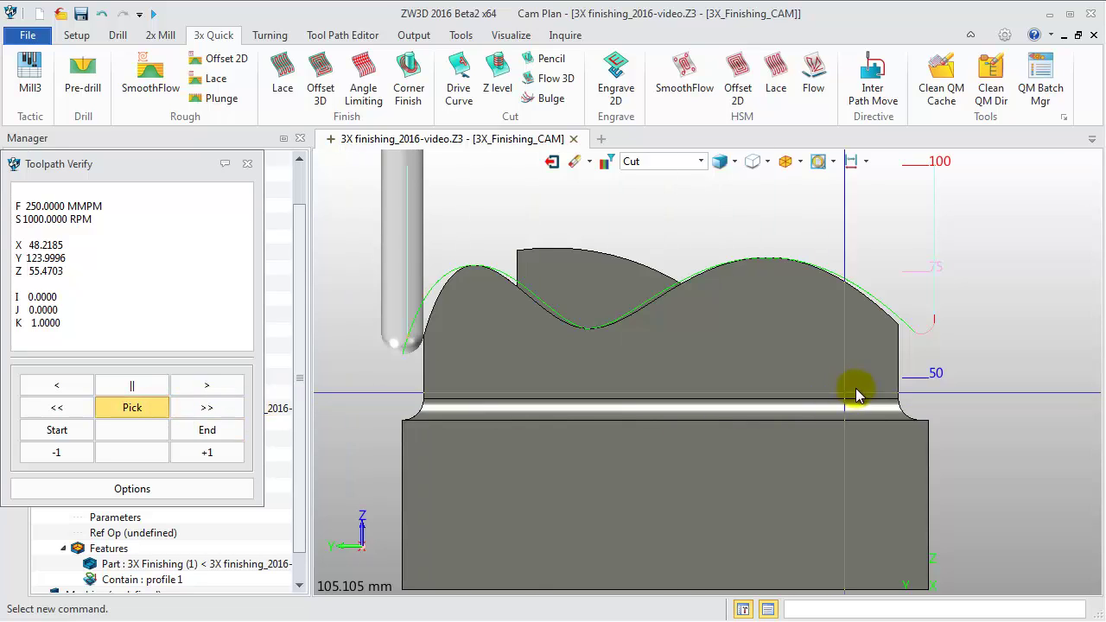
left_click(918, 345)
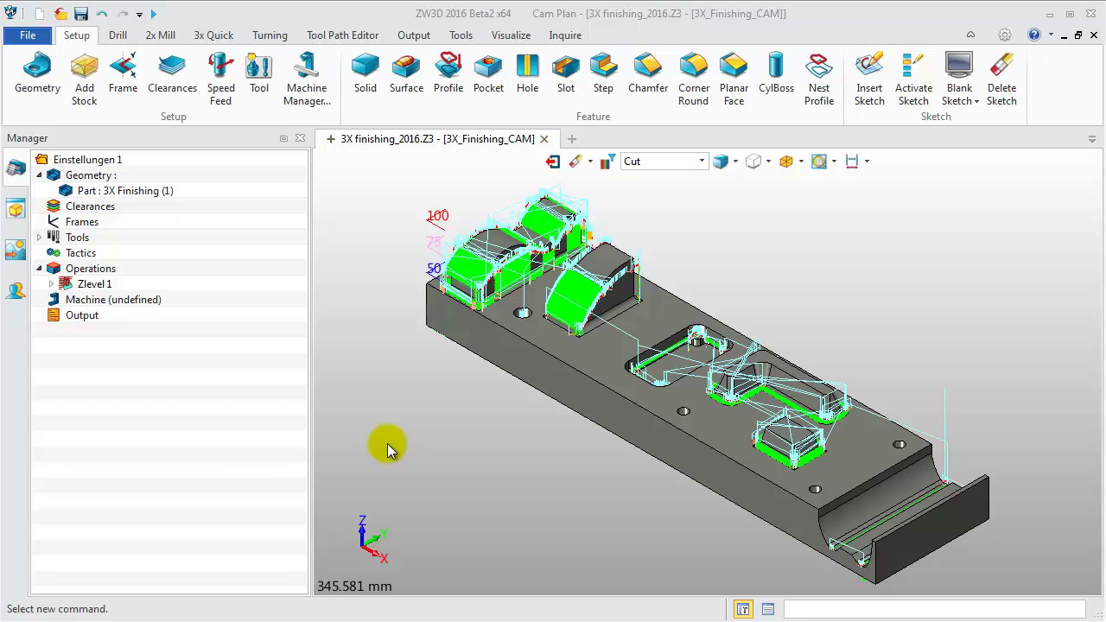
Check the angle range in the limiting filters of the Zlevel 1 operation and close its parameters
left_click(86, 286)
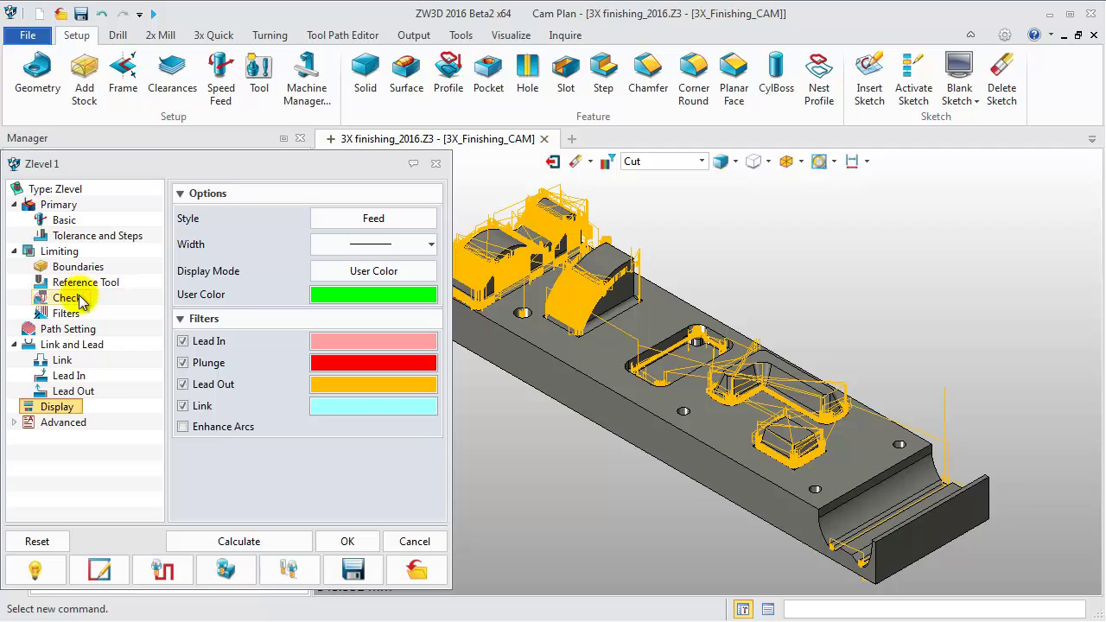
left_click(73, 314)
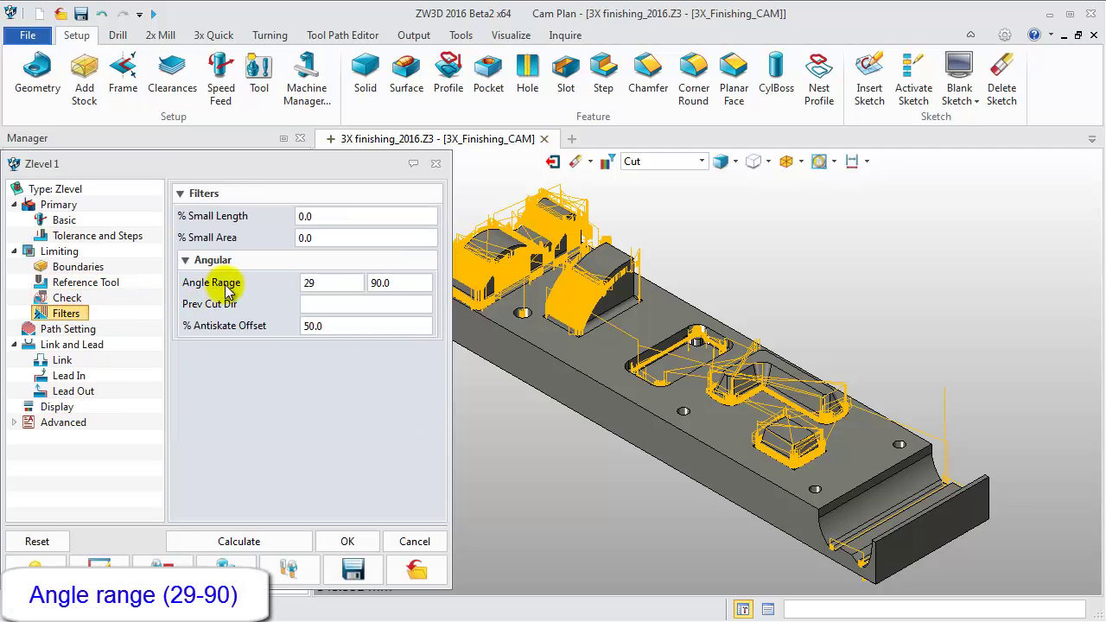
left_click(396, 283)
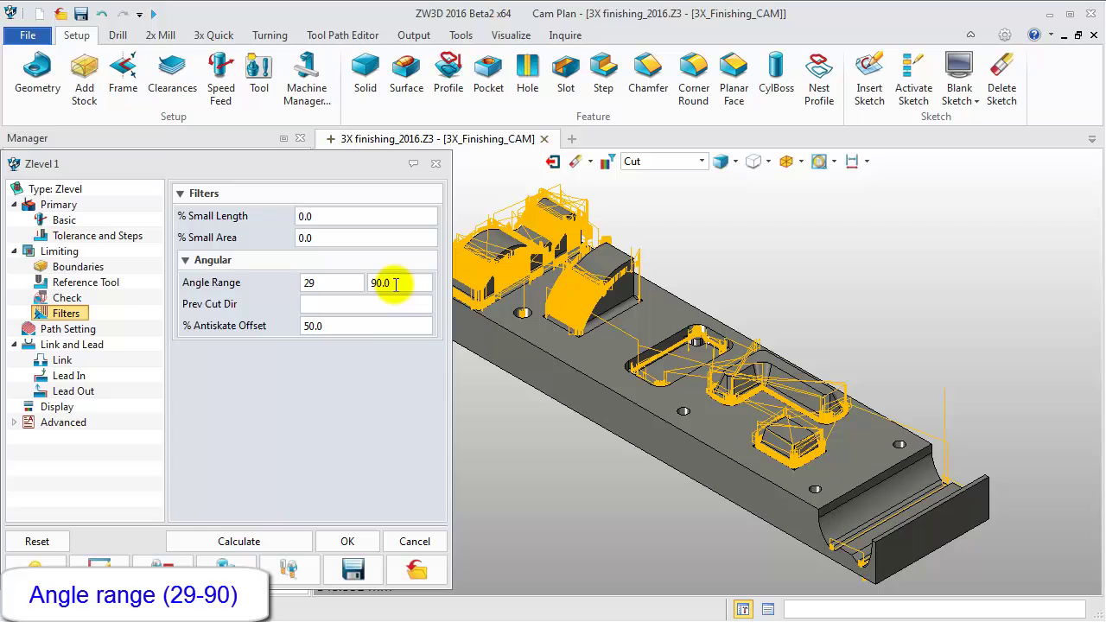
middle_click(530, 479)
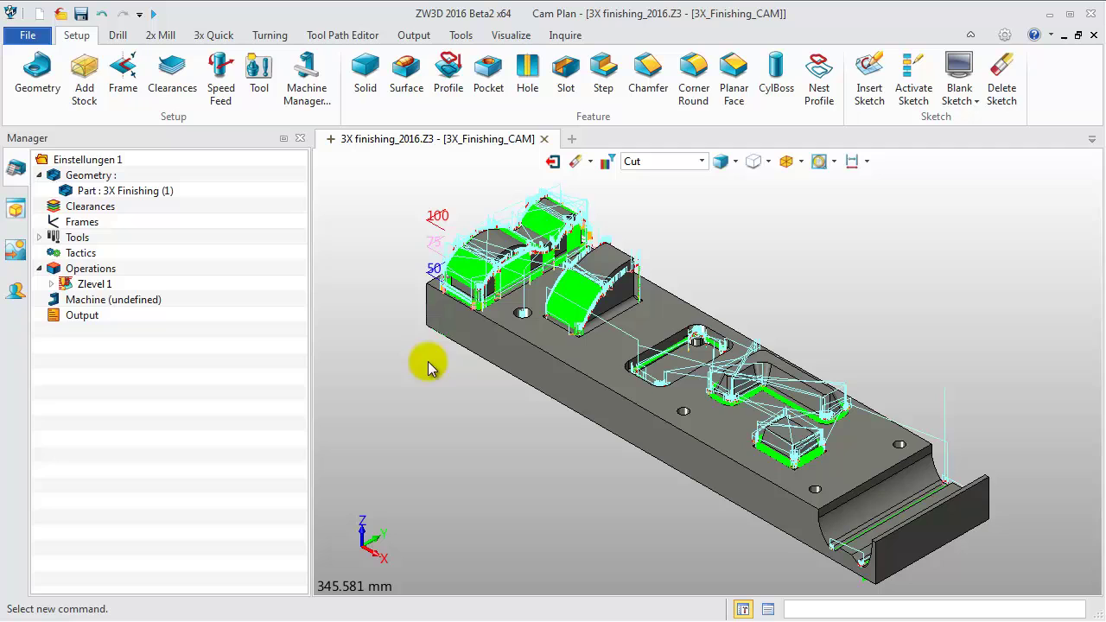
Hide the Zlevel 1 toolpath and duplicate the Zlevel 1 operation
left_click(68, 287)
right_click(68, 289)
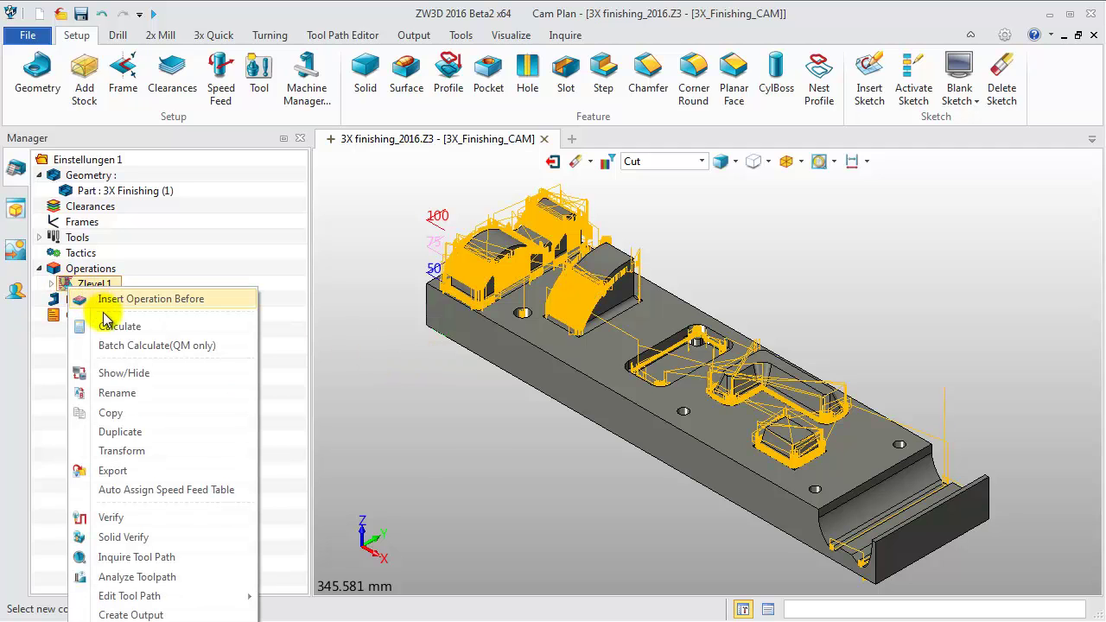
left_click(111, 371)
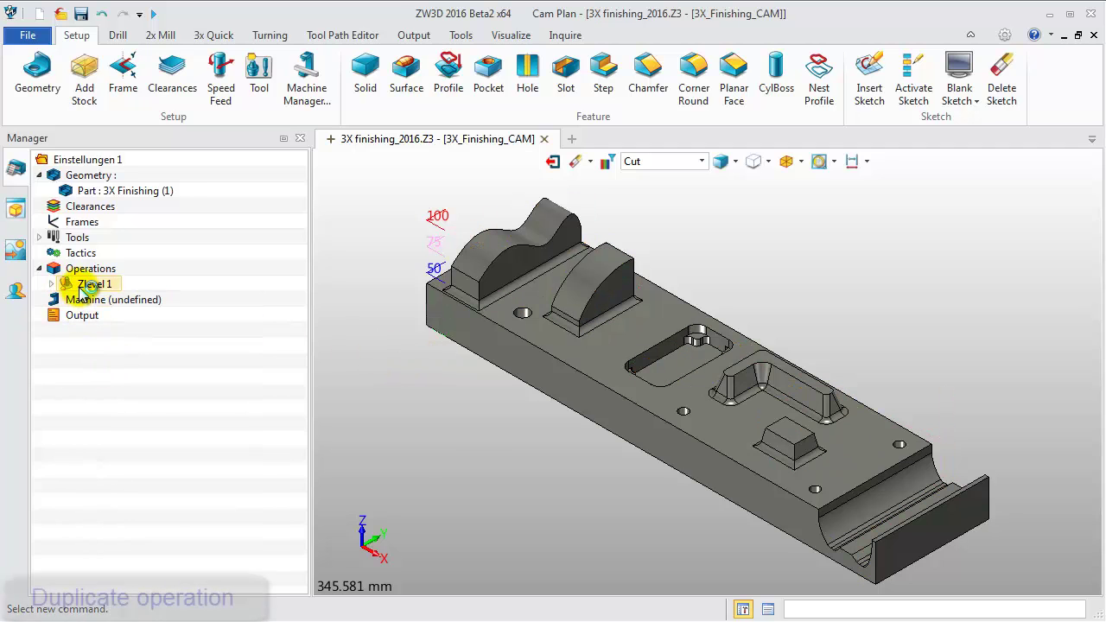
right_click(80, 289)
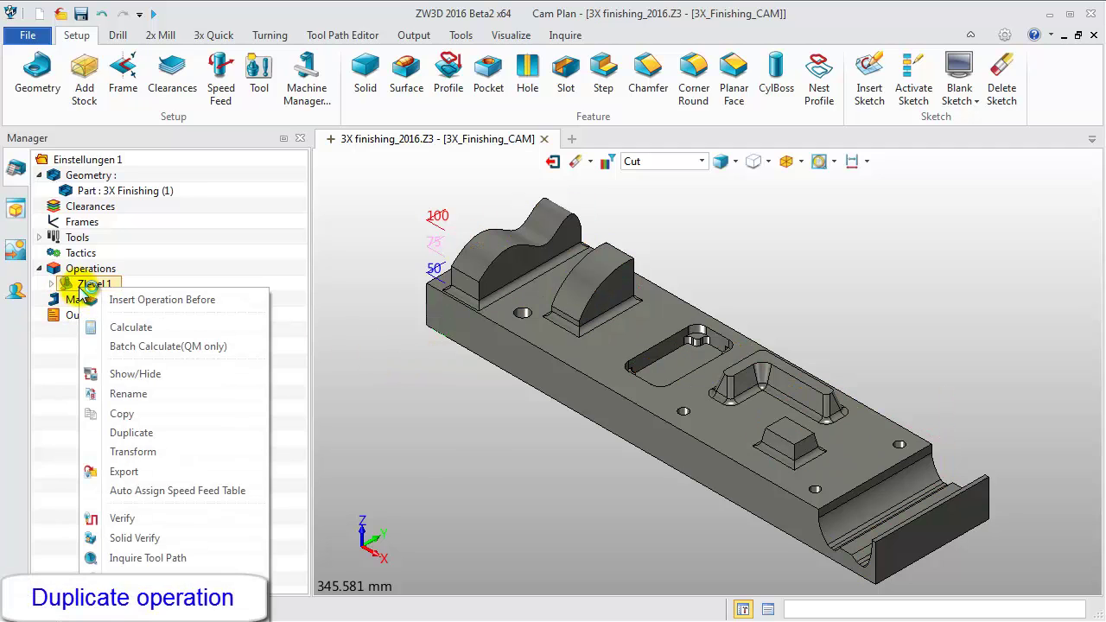
left_click(138, 431)
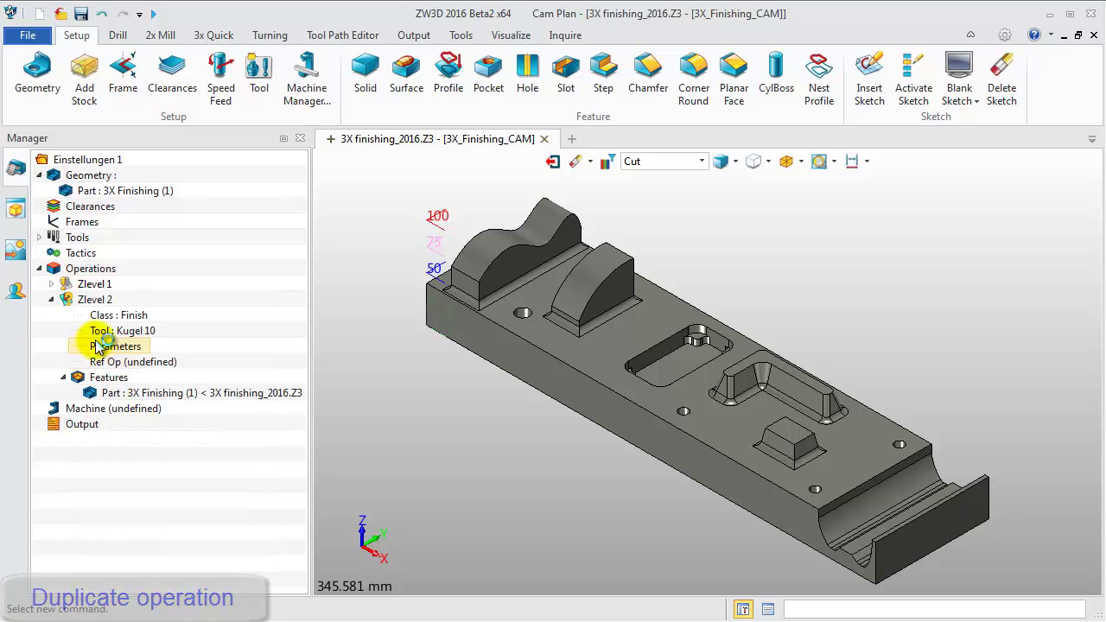
Calculate the toolpath of the duplicated Zlevel 2 operation
left_click(90, 301)
right_click(86, 311)
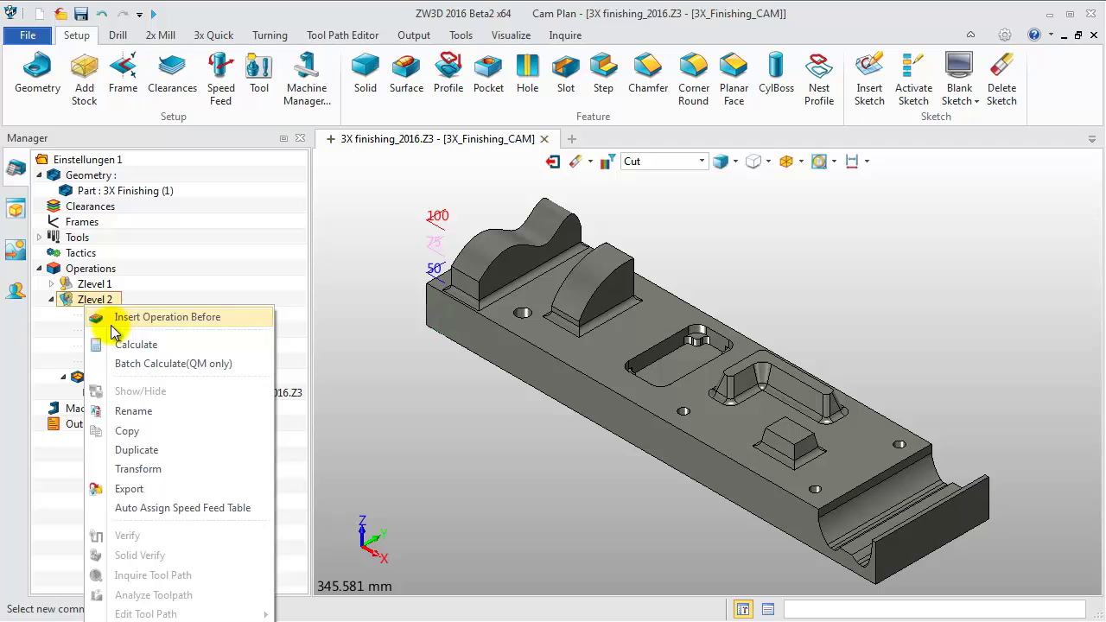
left_click(126, 342)
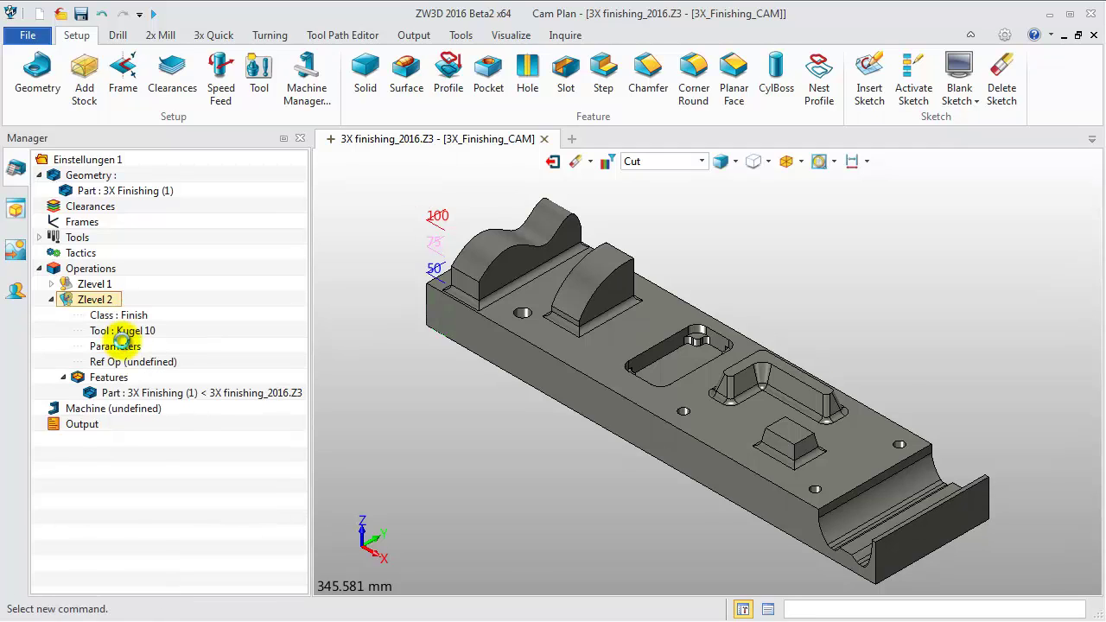